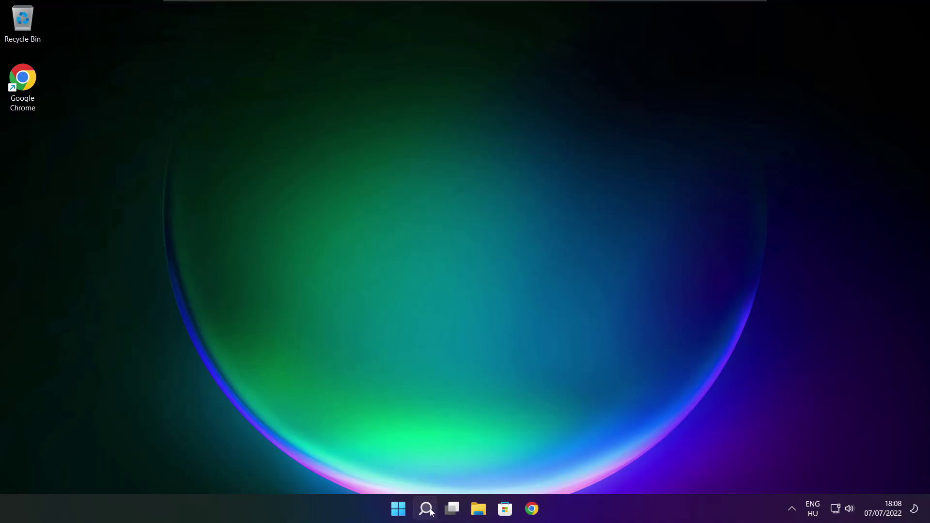
Step: Search for 'device manager' and launch the Device Manager best match
{"action": "left_click", "coordinate": [426, 509]}
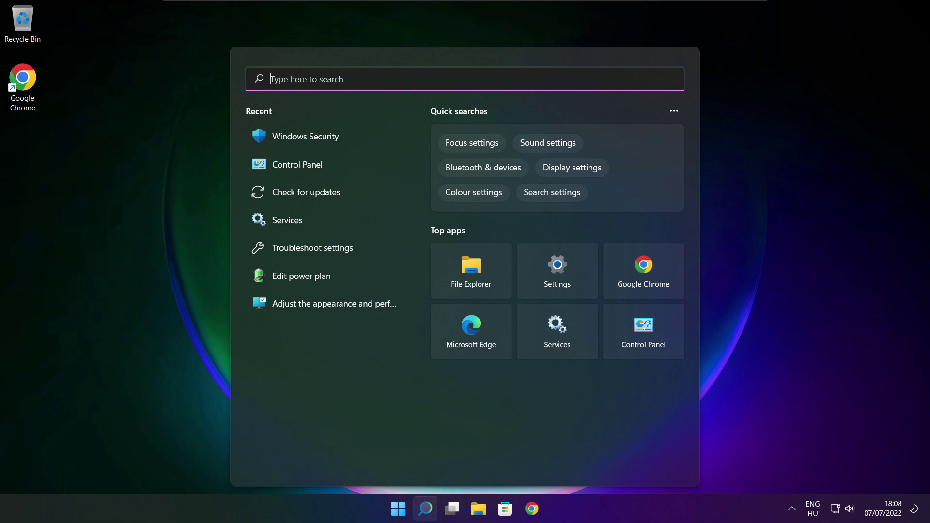
{"action": "type", "text": "devic"}
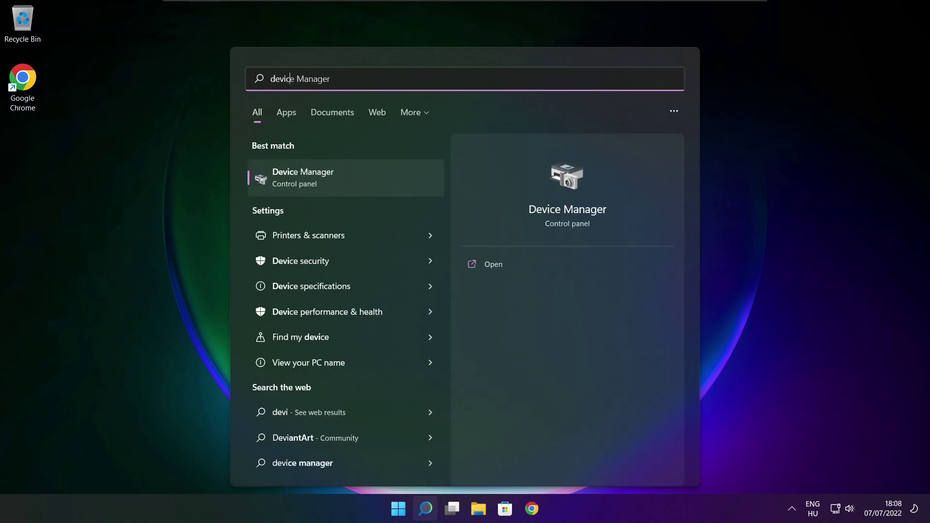
{"action": "type", "text": "e mana"}
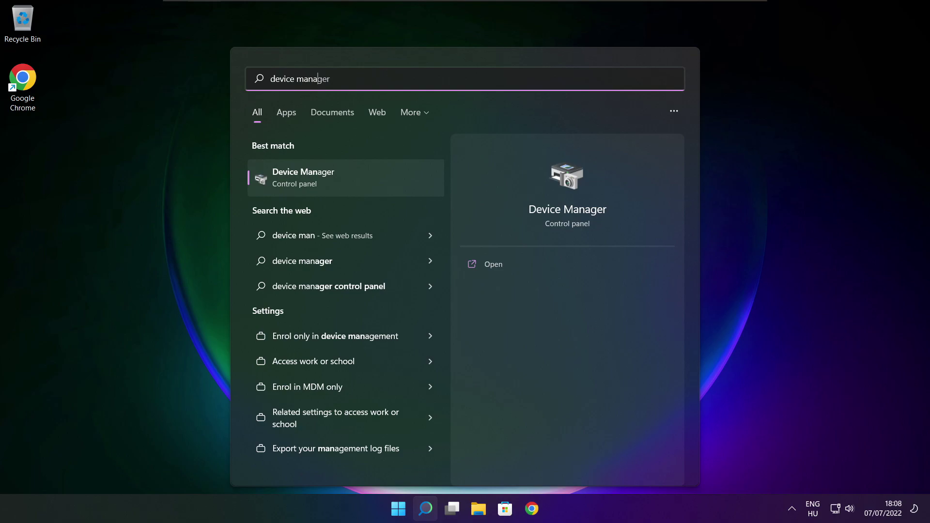
{"action": "type", "text": "ger"}
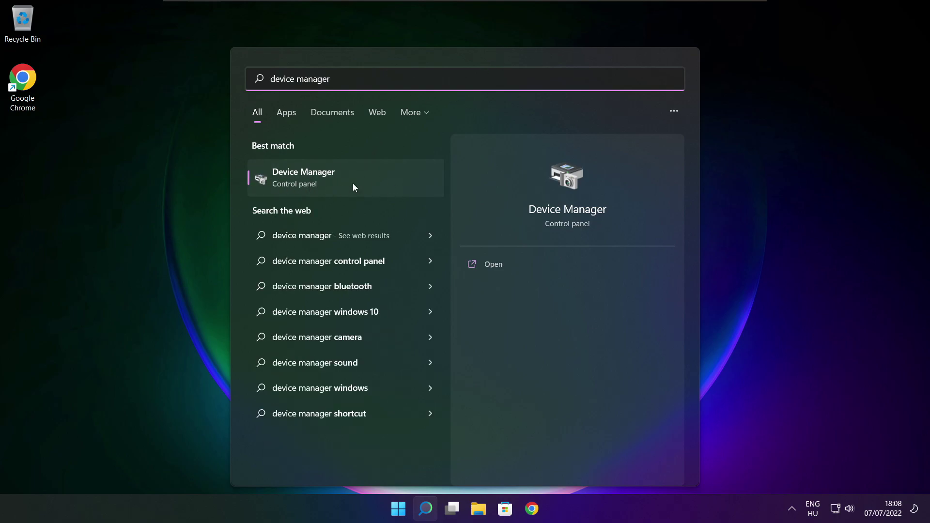
{"action": "left_click", "coordinate": [382, 185]}
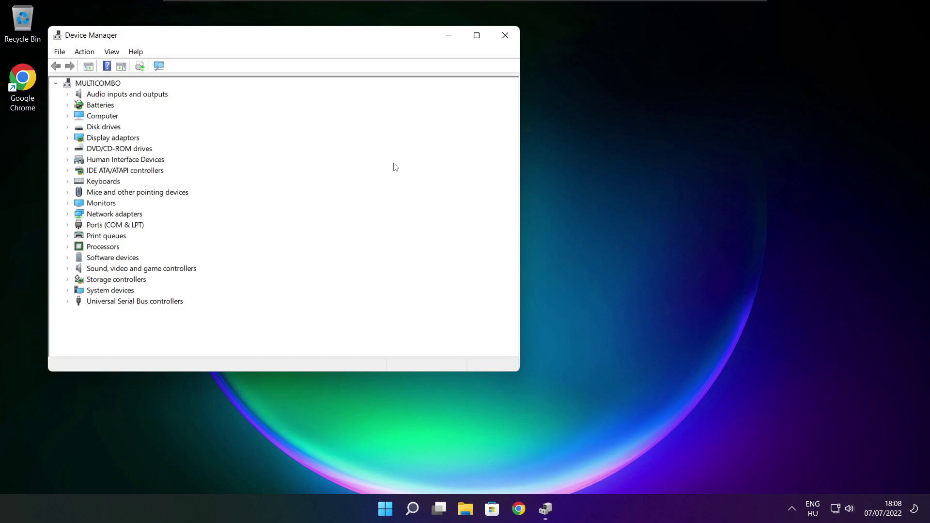
Step: Maximise Device Manager and expand Display adaptors to select VMware SVGA 3D
{"action": "left_click", "coordinate": [476, 36]}
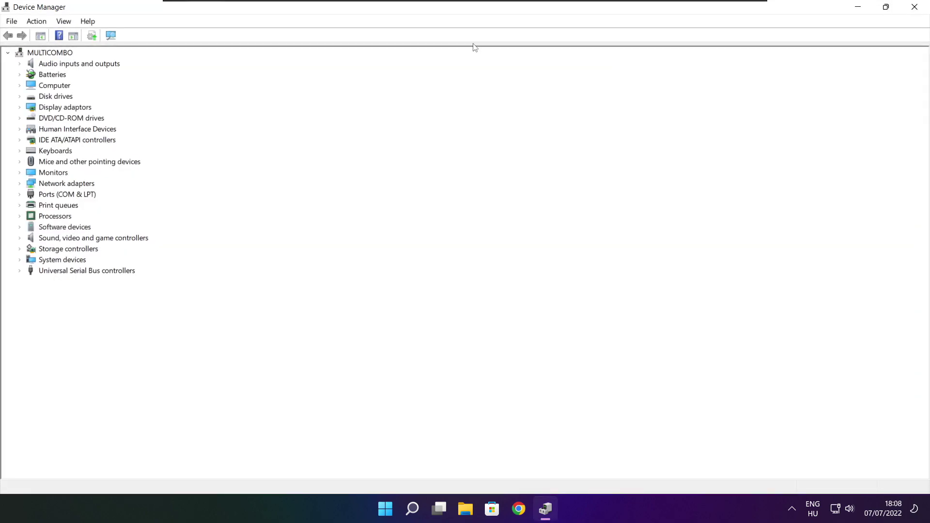
{"action": "left_click", "coordinate": [53, 109]}
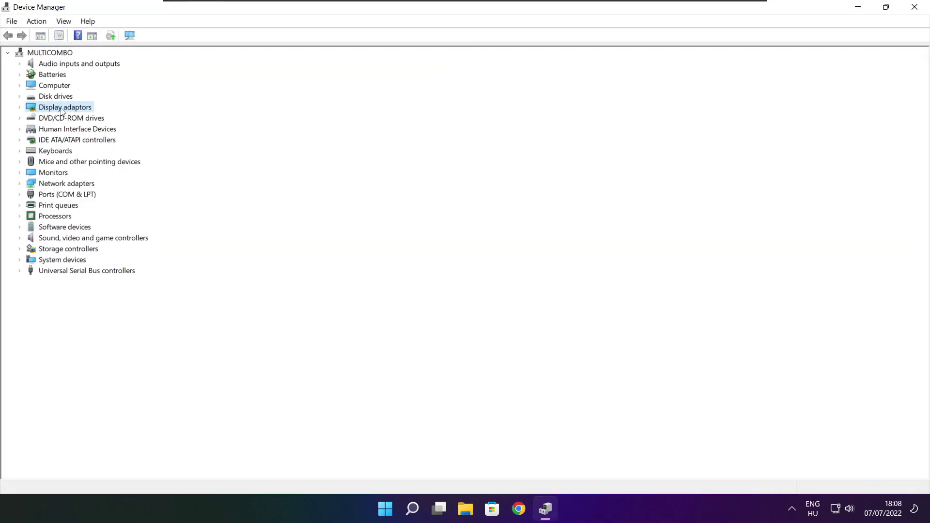
{"action": "left_click", "coordinate": [19, 108]}
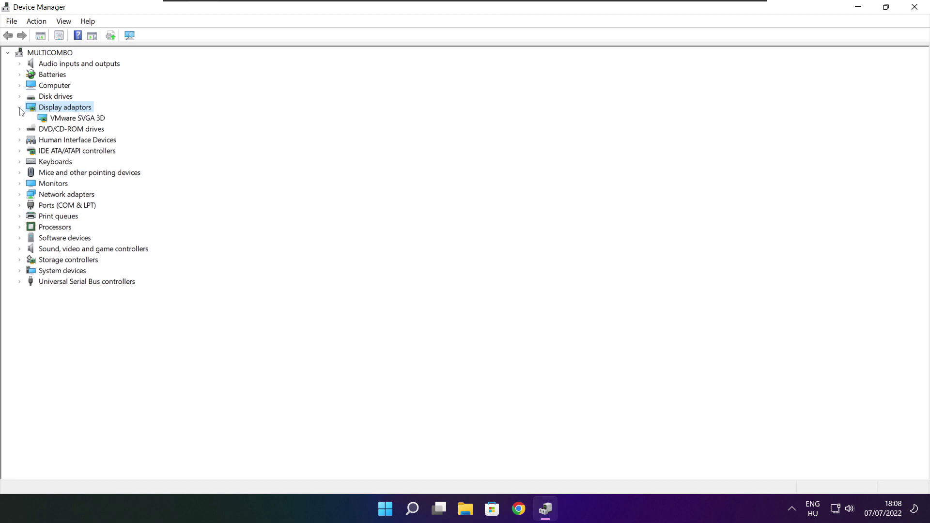
{"action": "left_click", "coordinate": [49, 119]}
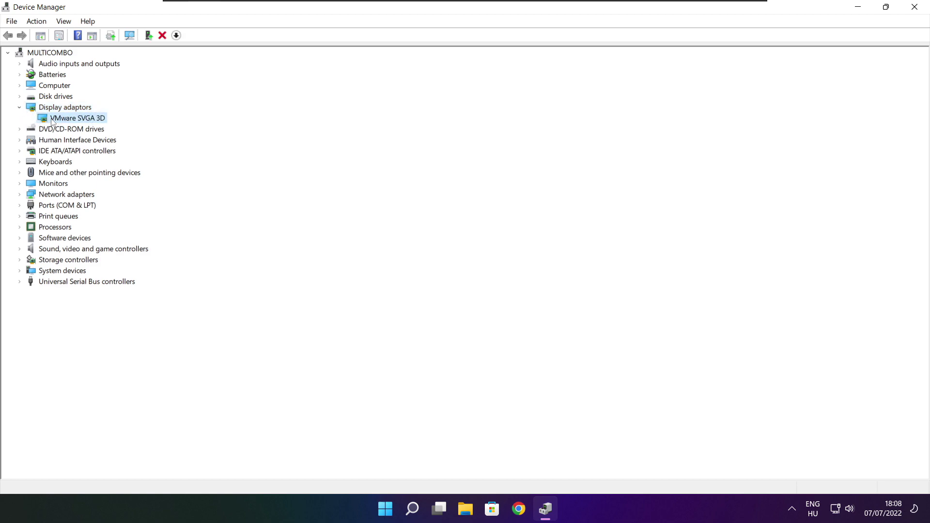
Step: Search automatically for a VMware SVGA 3D driver update, confirming the best driver is installed
{"action": "right_click", "coordinate": [66, 117]}
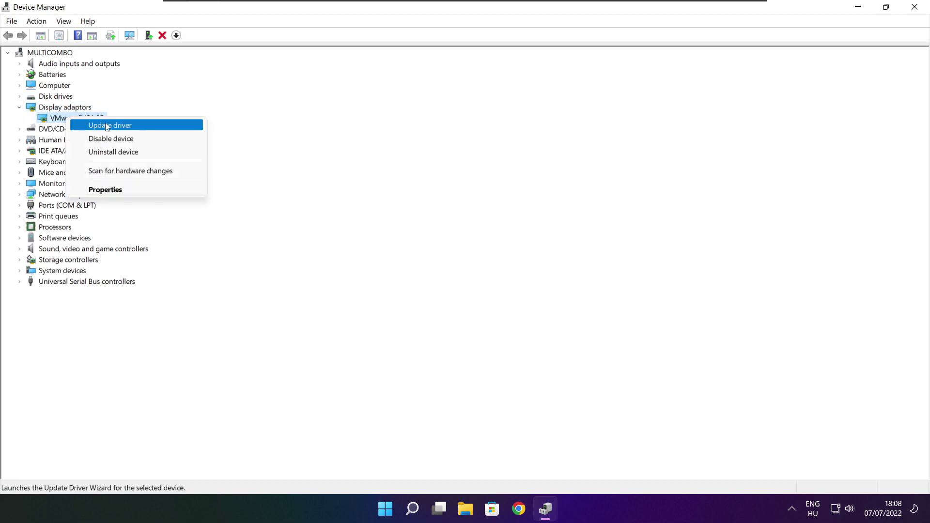
{"action": "left_click", "coordinate": [132, 125]}
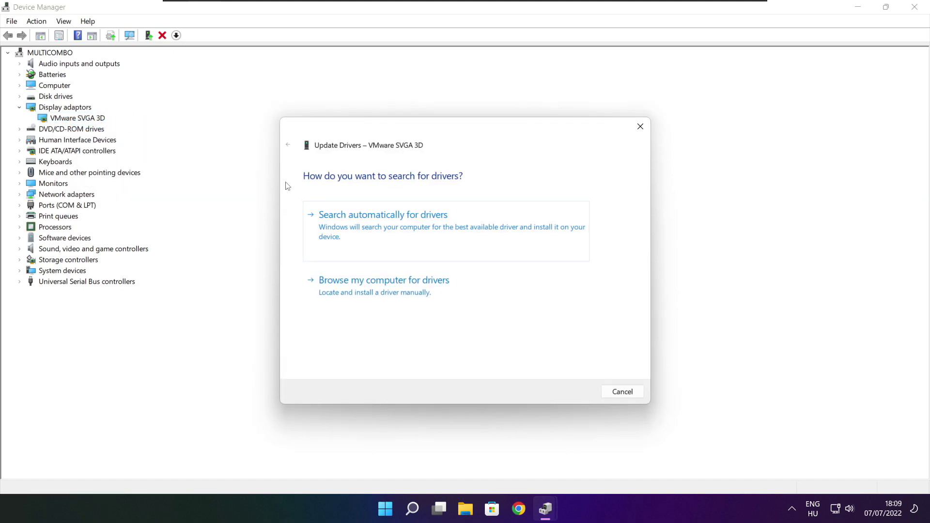
{"action": "left_click", "coordinate": [428, 234]}
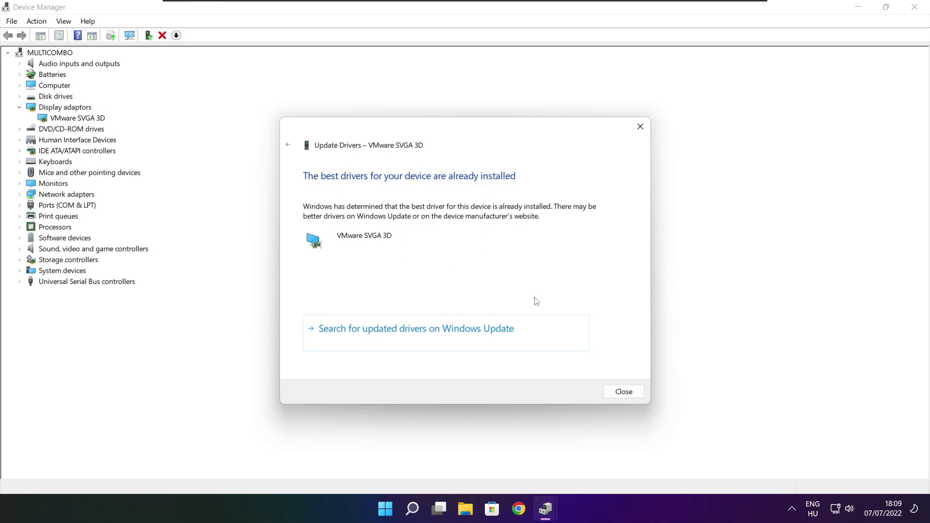
{"action": "left_click", "coordinate": [623, 394]}
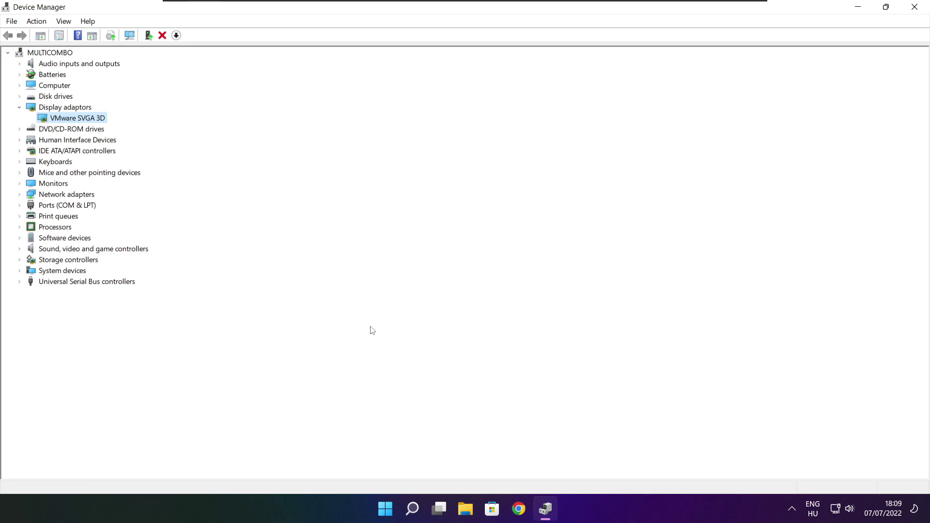
{"action": "left_click", "coordinate": [43, 251]}
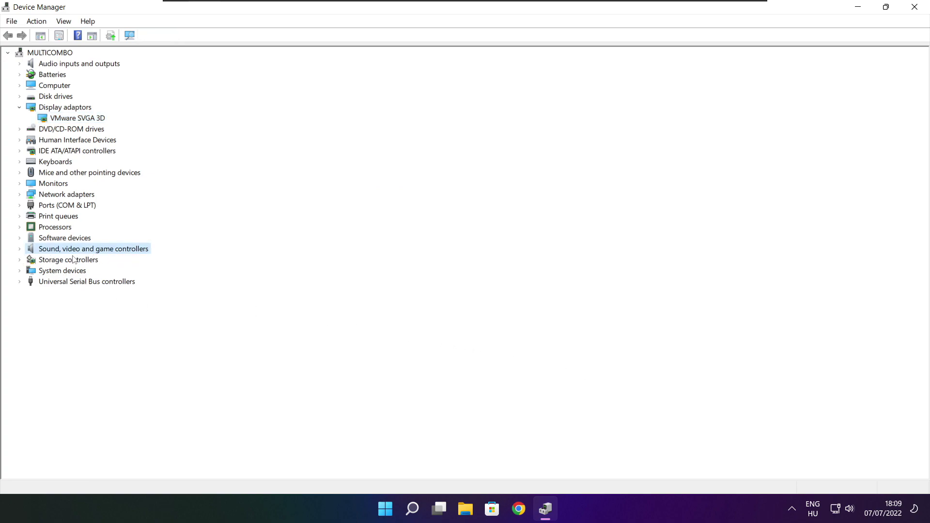
Step: Confirm High Definition Audio Device already has the best driver, then close Device Manager
{"action": "left_click", "coordinate": [20, 250]}
{"action": "left_click", "coordinate": [89, 263]}
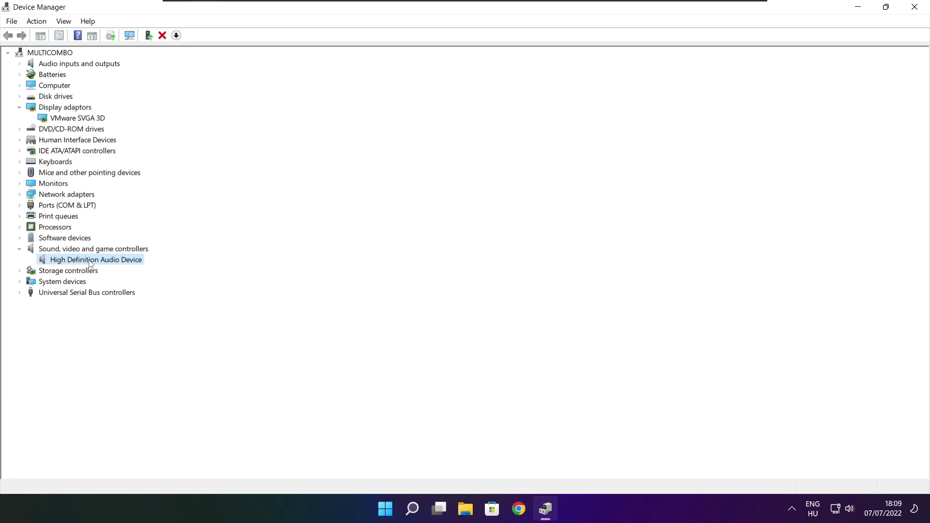
{"action": "right_click", "coordinate": [89, 263]}
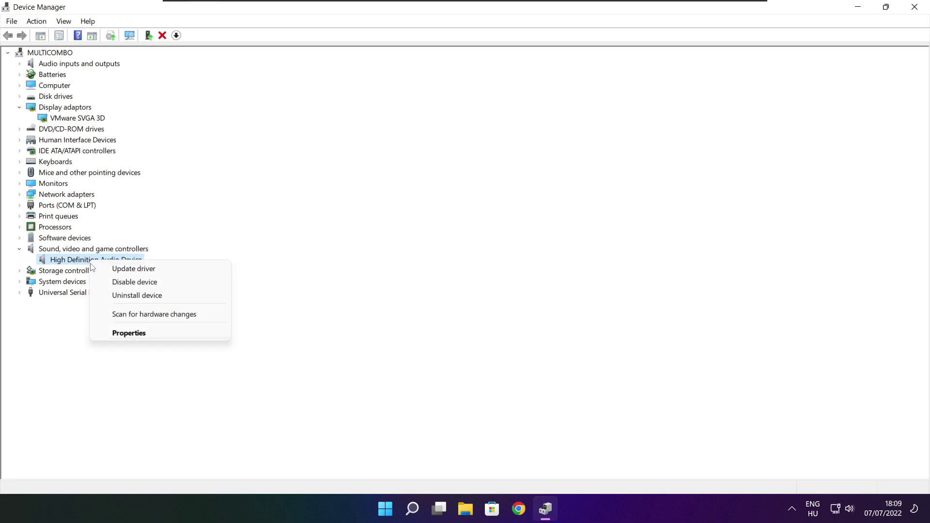
{"action": "left_click", "coordinate": [182, 274]}
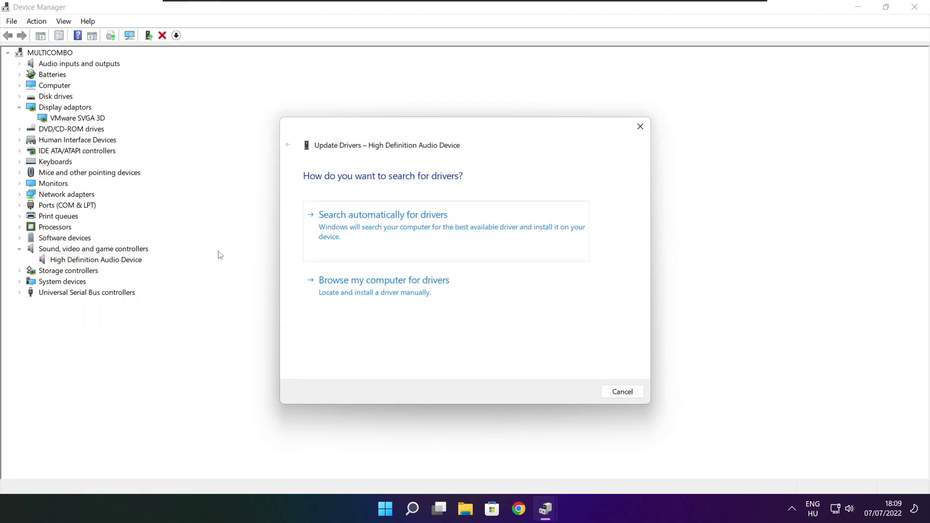
{"action": "left_click", "coordinate": [404, 230]}
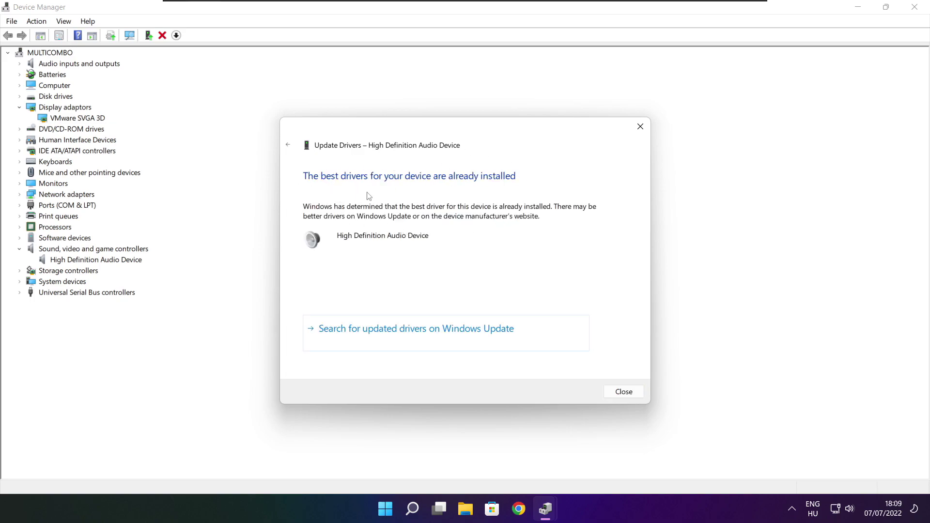
{"action": "left_click", "coordinate": [625, 394]}
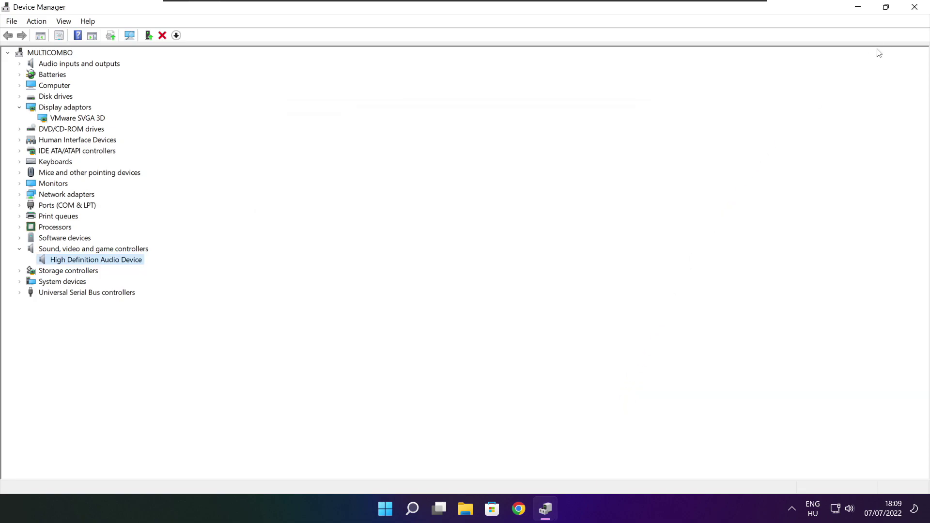
{"action": "left_click", "coordinate": [917, 10]}
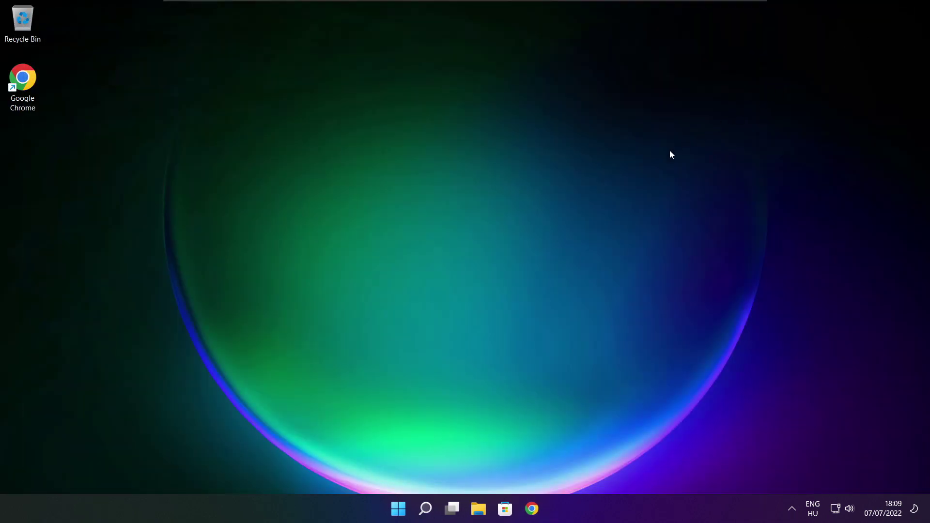
Step: Via the 'edit power plan' search, select the High performance plan and close Power Options
{"action": "left_click", "coordinate": [427, 510]}
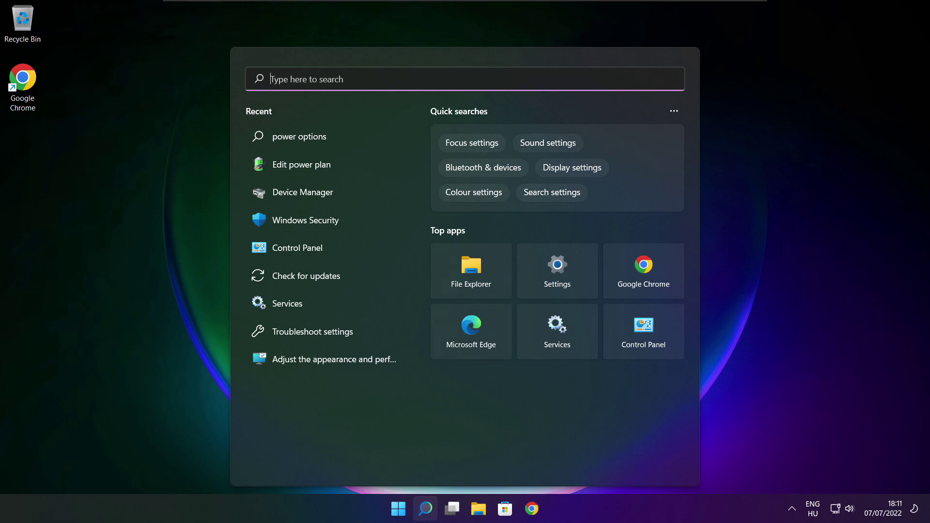
{"action": "type", "text": "edit"}
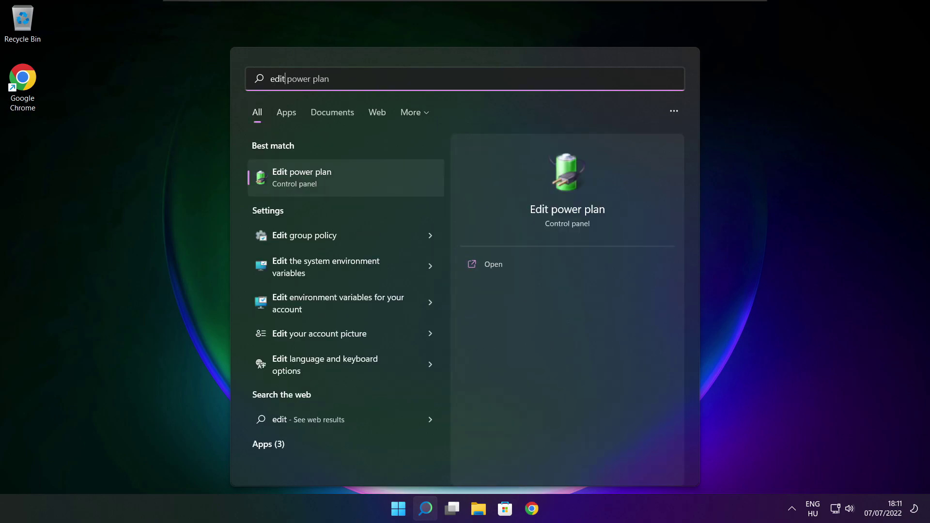
{"action": "type", "text": " power plan"}
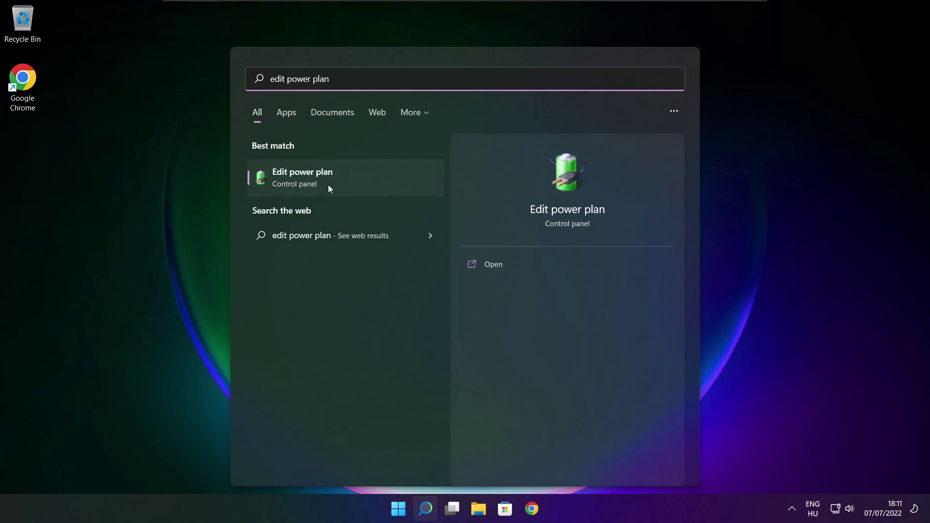
{"action": "left_click", "coordinate": [367, 181]}
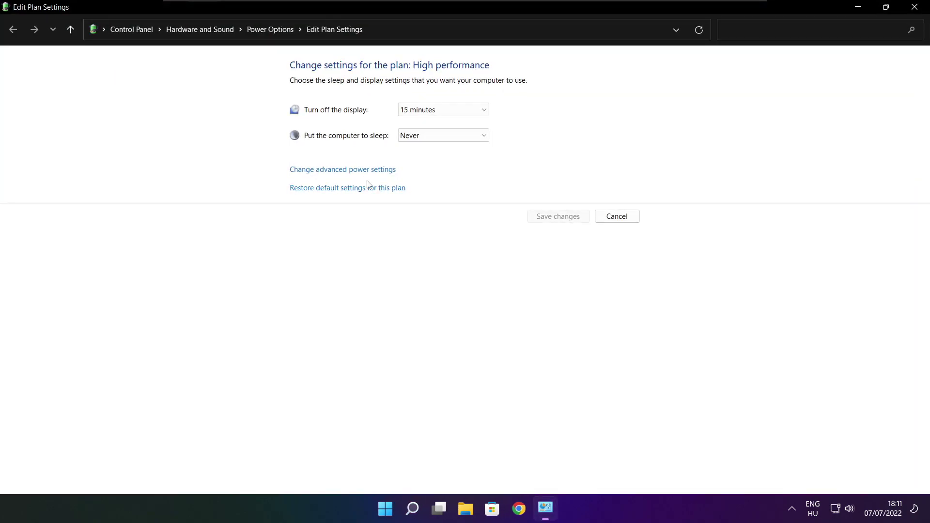
{"action": "left_click", "coordinate": [276, 35]}
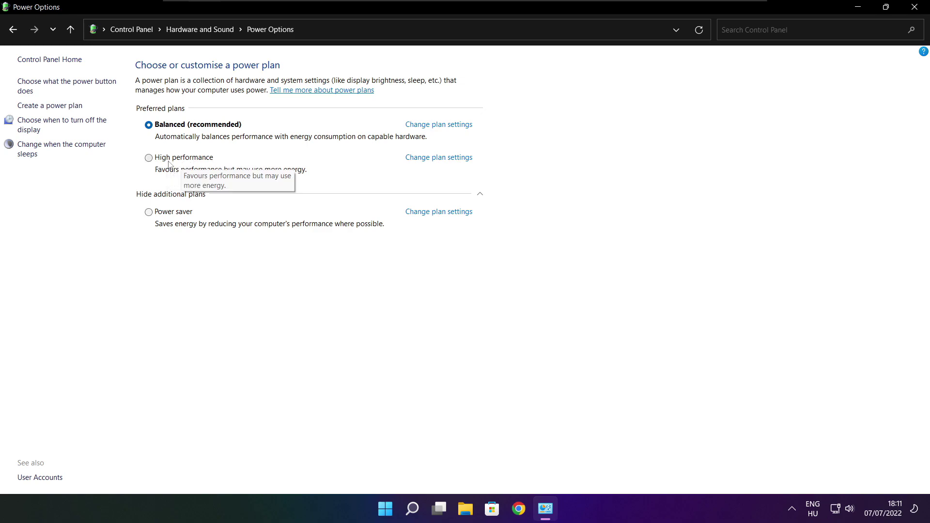
{"action": "left_click", "coordinate": [193, 160]}
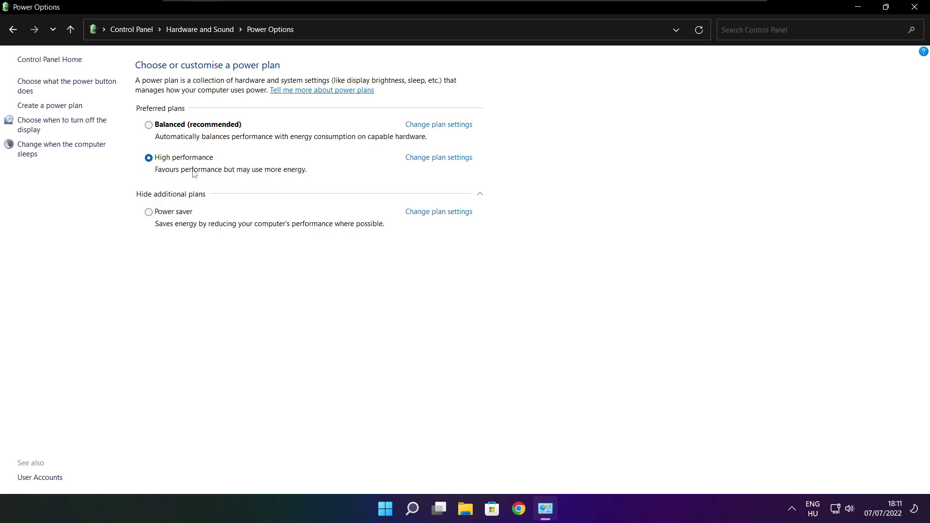
{"action": "left_click", "coordinate": [917, 7]}
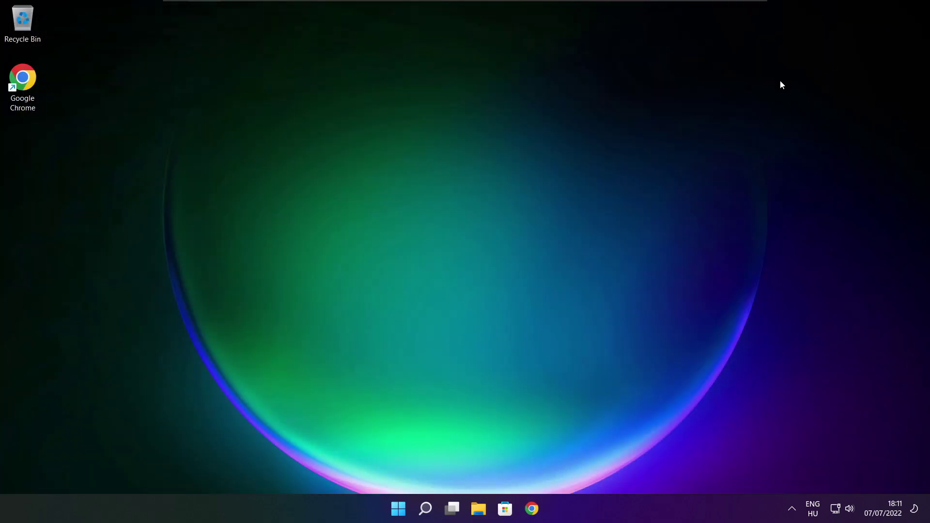
{"action": "left_click", "coordinate": [429, 512]}
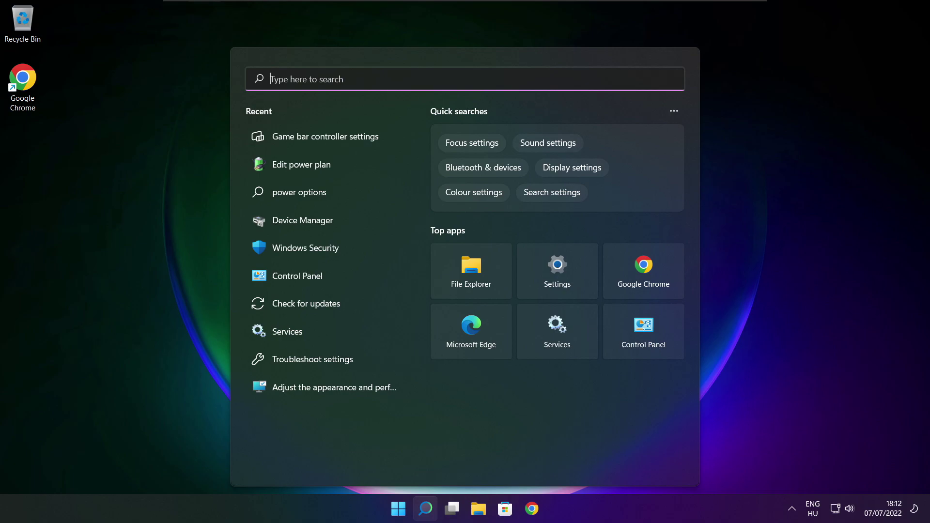
{"action": "type", "text": "game mo"}
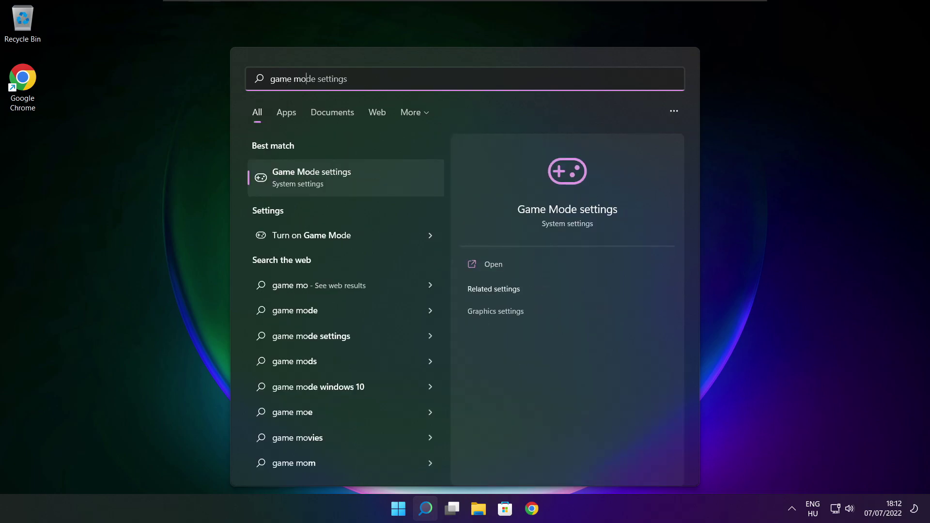
{"action": "type", "text": "de"}
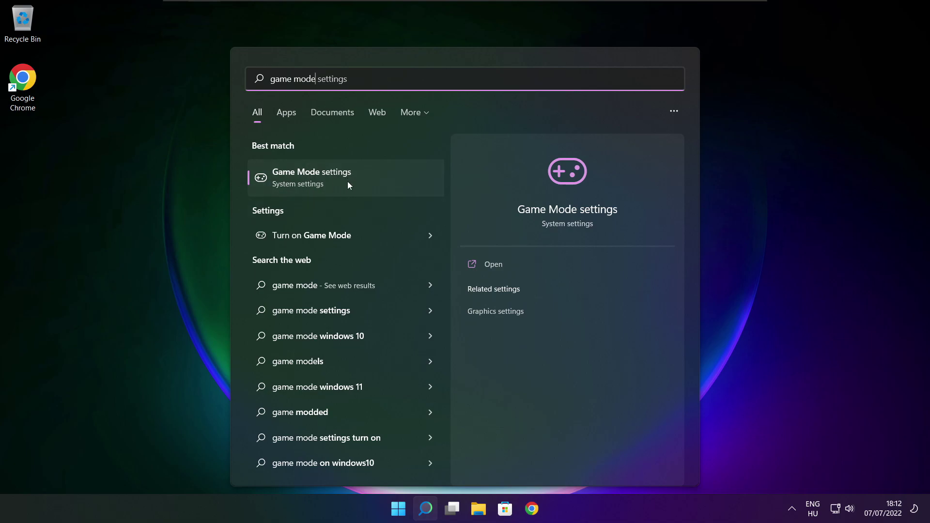
{"action": "left_click", "coordinate": [369, 178]}
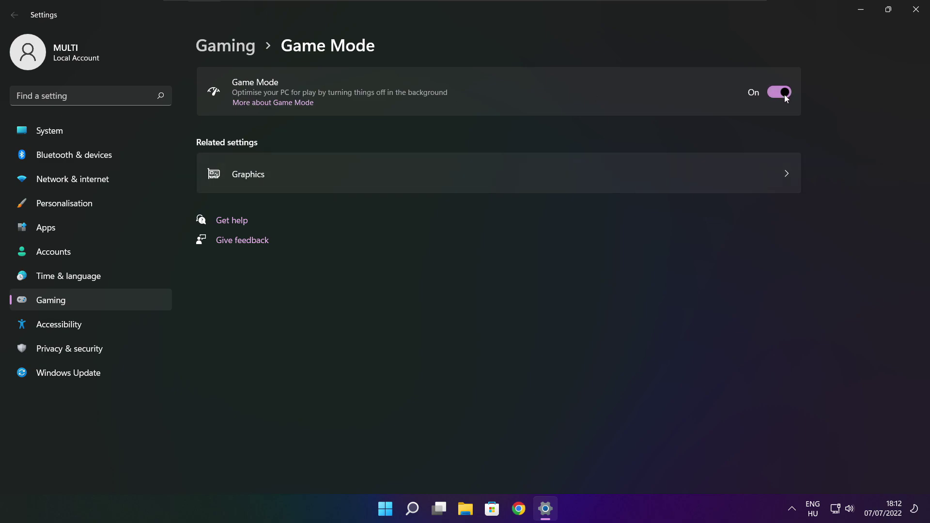
{"action": "left_click", "coordinate": [230, 53]}
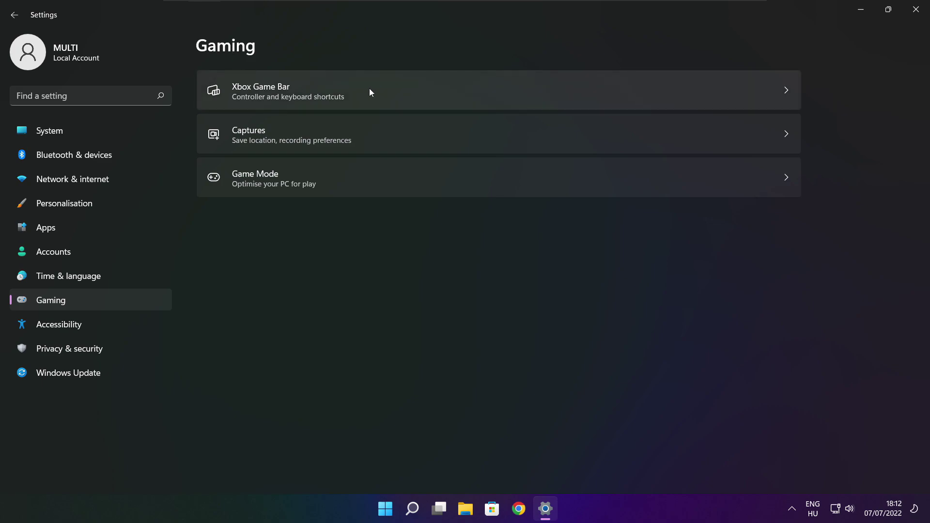
{"action": "left_click", "coordinate": [379, 98]}
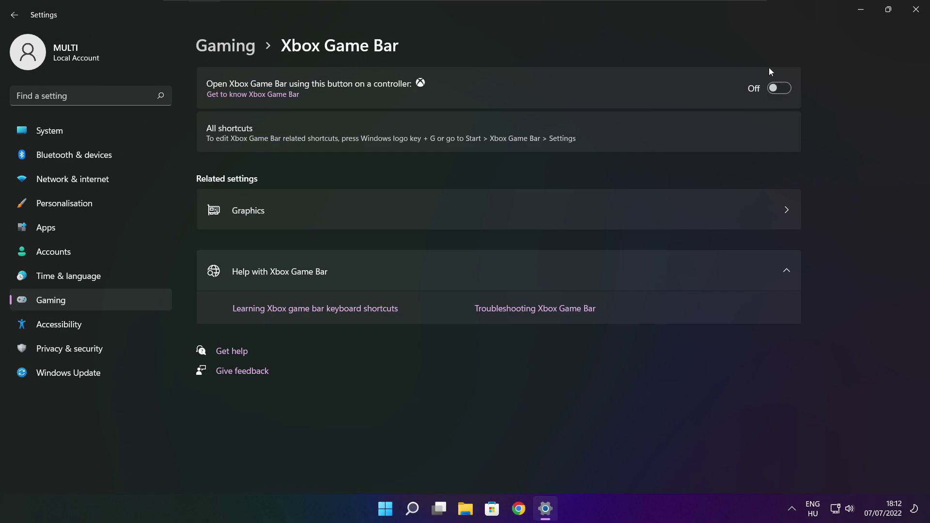
{"action": "left_click", "coordinate": [916, 12]}
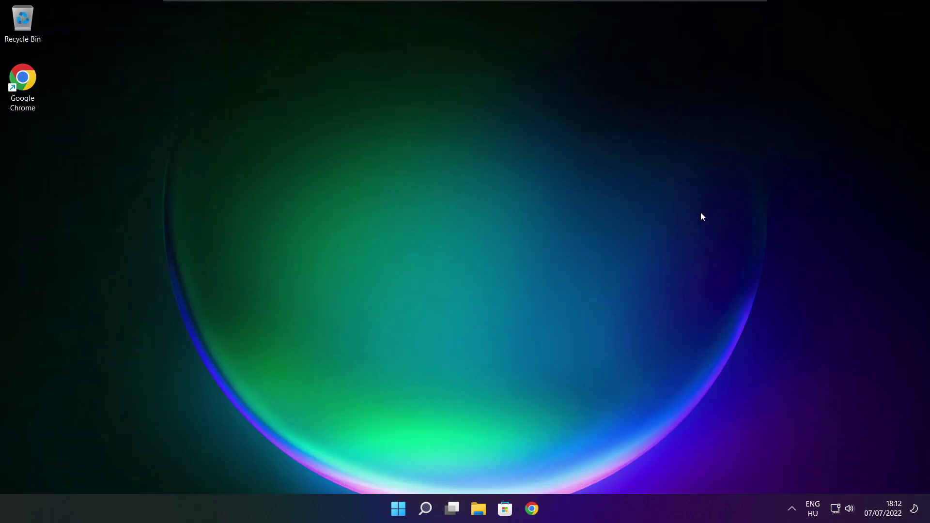
Step: Launch Task Manager from the Start button's quick-link menu
{"action": "right_click", "coordinate": [401, 510]}
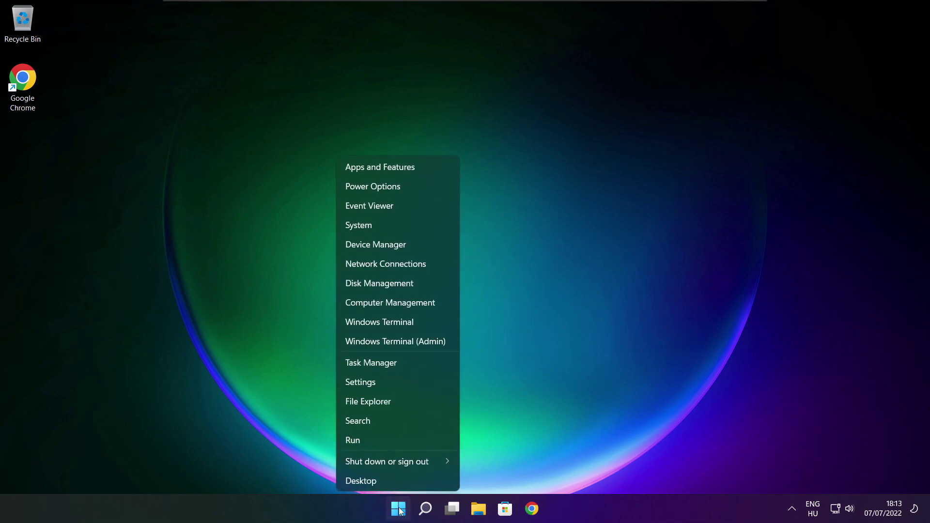
{"action": "left_click", "coordinate": [400, 361]}
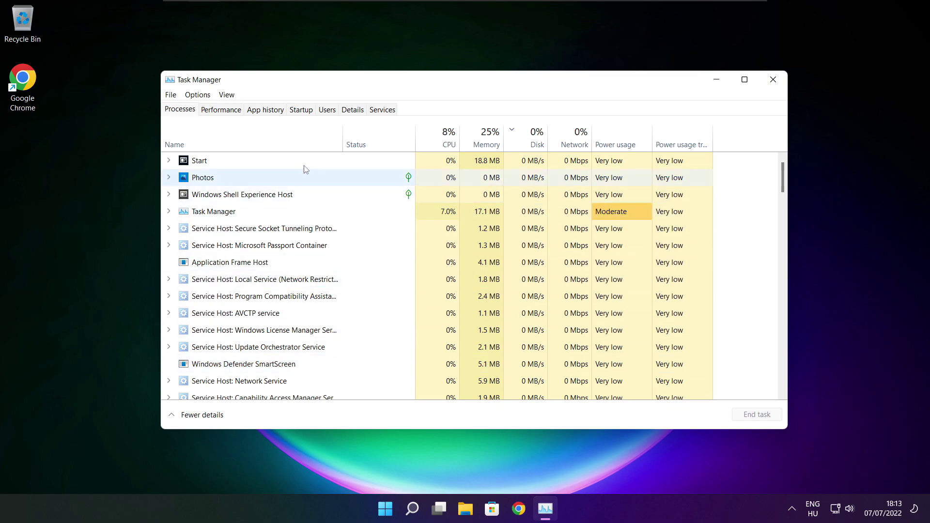
Step: Disable Cortana, Microsoft Edge, Microsoft Teams and Terminal as startup apps, then close Task Manager
{"action": "left_click", "coordinate": [305, 112]}
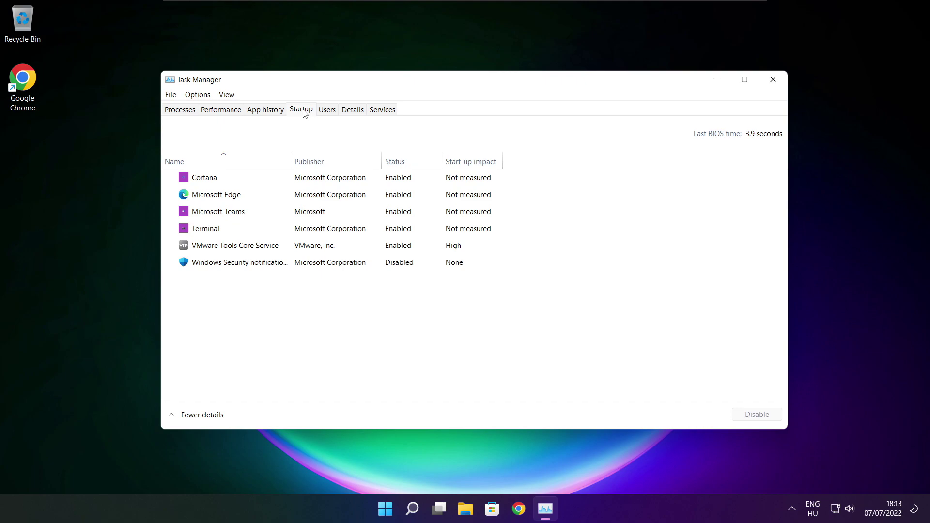
{"action": "left_click", "coordinate": [356, 182]}
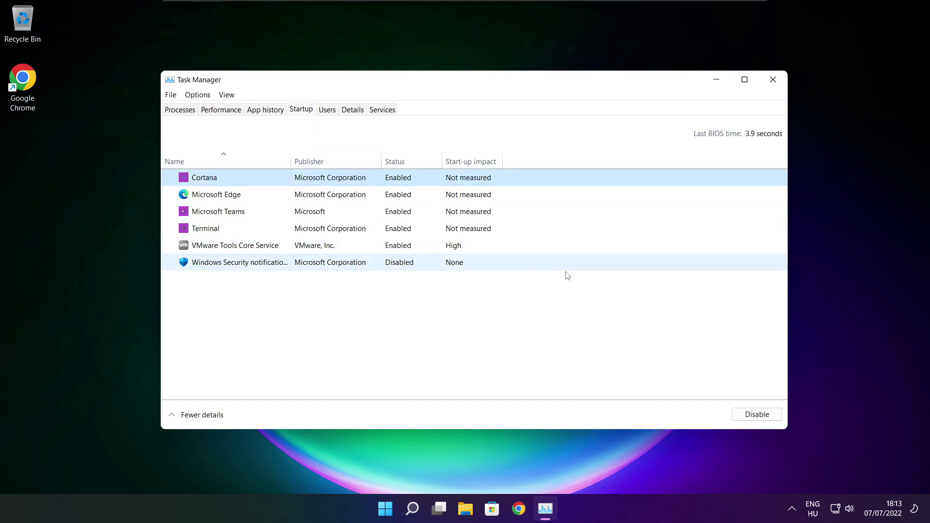
{"action": "left_click", "coordinate": [757, 418]}
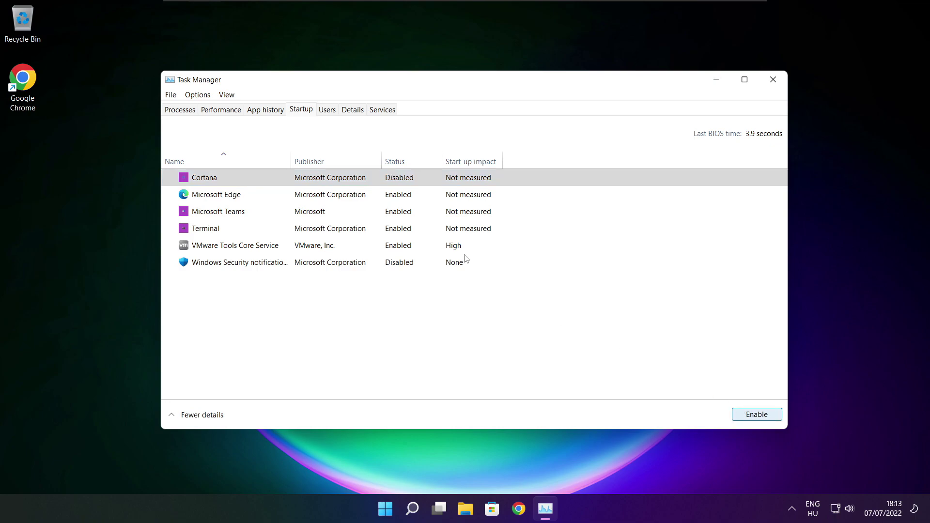
{"action": "left_click", "coordinate": [288, 198]}
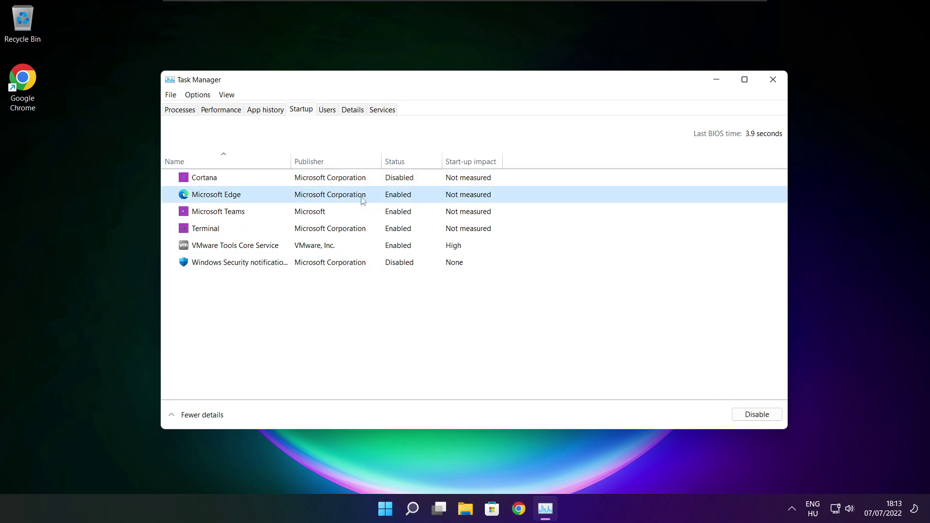
{"action": "left_click", "coordinate": [756, 415]}
{"action": "left_click", "coordinate": [410, 213]}
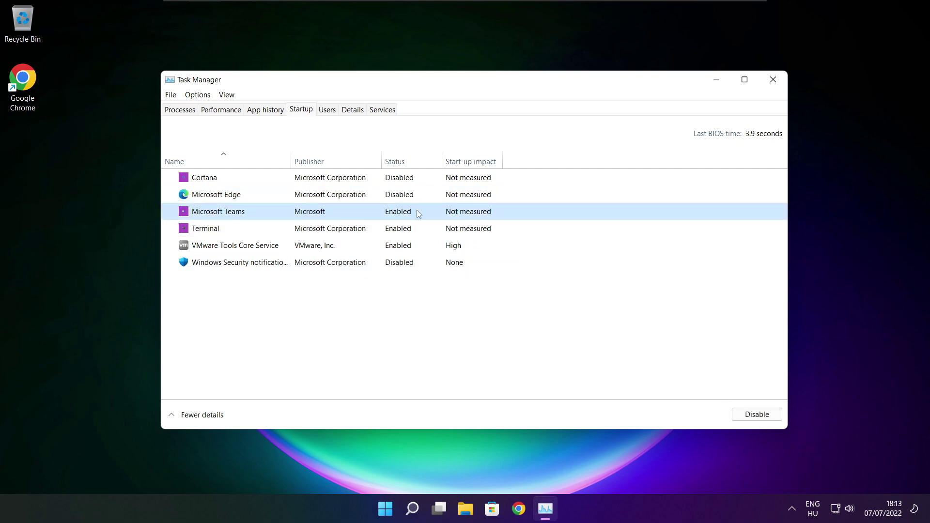
{"action": "left_click", "coordinate": [769, 418]}
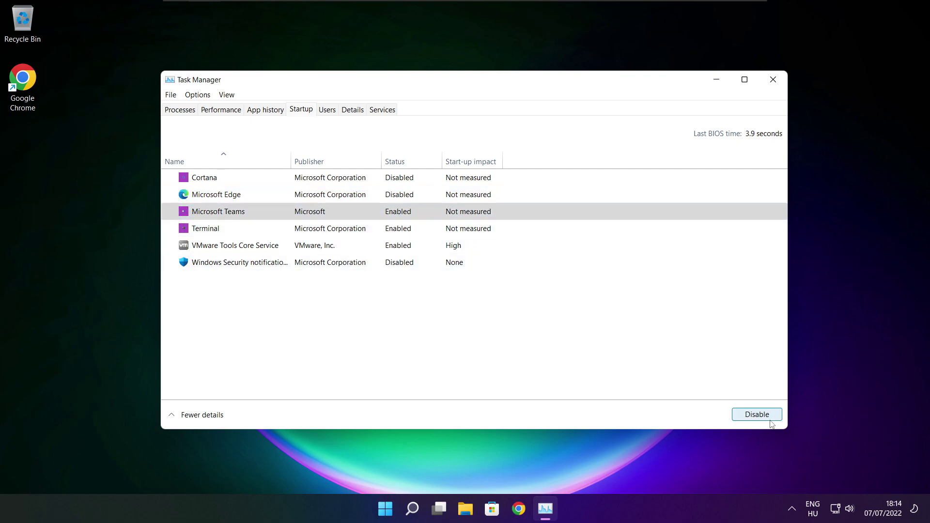
{"action": "left_click", "coordinate": [350, 232]}
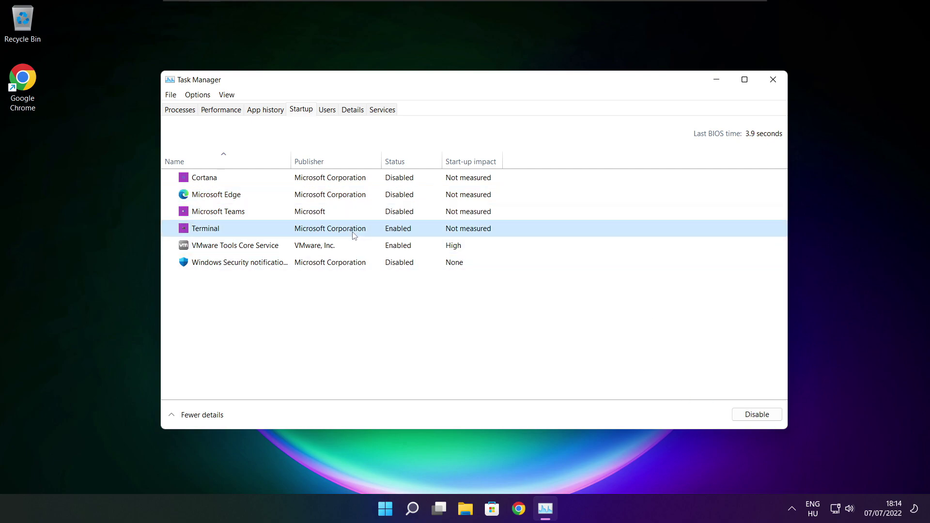
{"action": "left_click", "coordinate": [770, 416]}
{"action": "left_click", "coordinate": [398, 233]}
{"action": "left_click", "coordinate": [772, 80]}
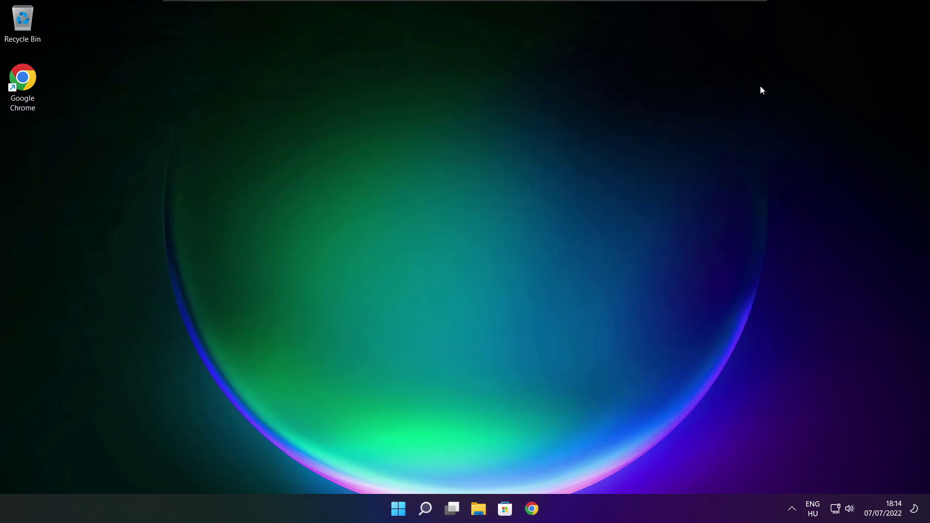
Step: Search 'optimise' and open the Defragment and Optimise Drives app
{"action": "left_click", "coordinate": [427, 515]}
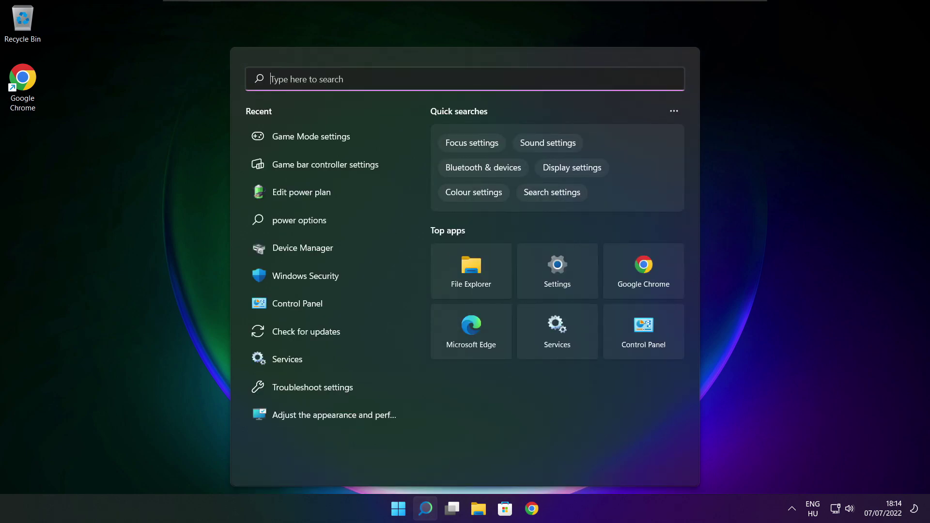
{"action": "type", "text": "optimi"}
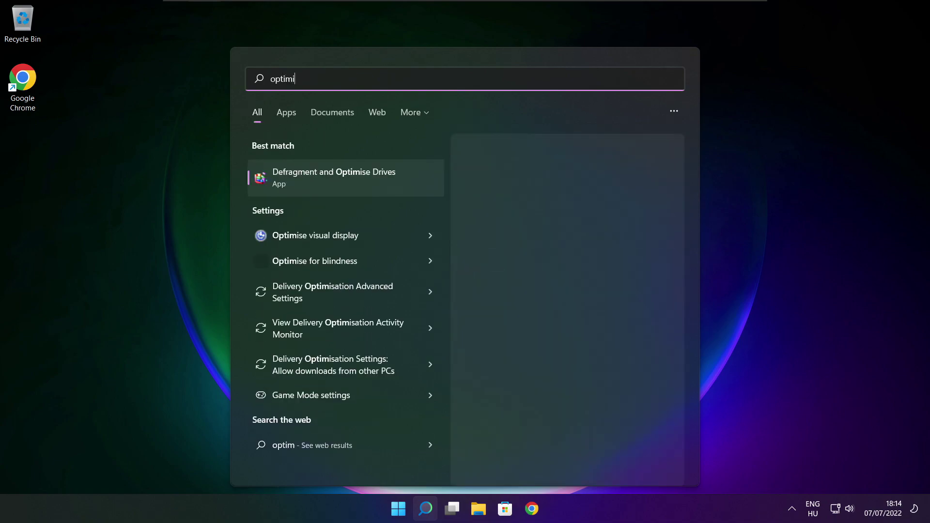
{"action": "type", "text": "se"}
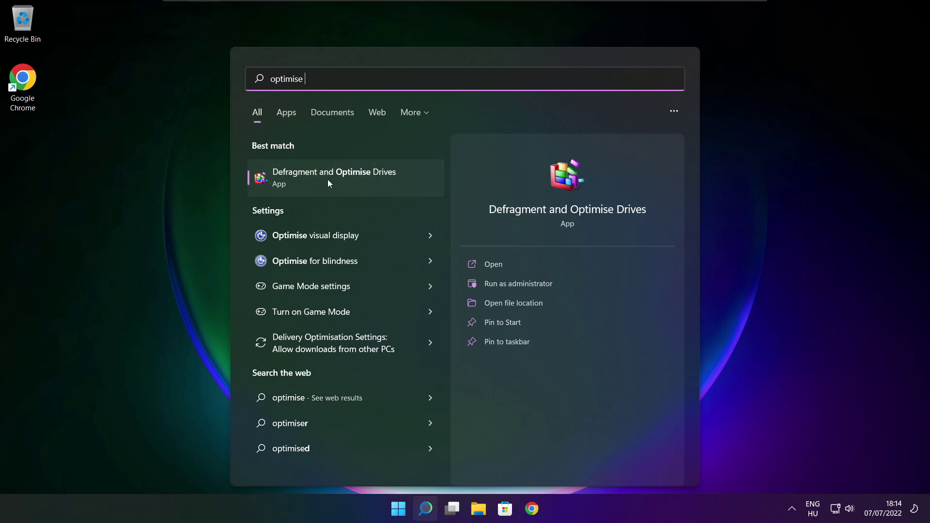
{"action": "left_click", "coordinate": [356, 178]}
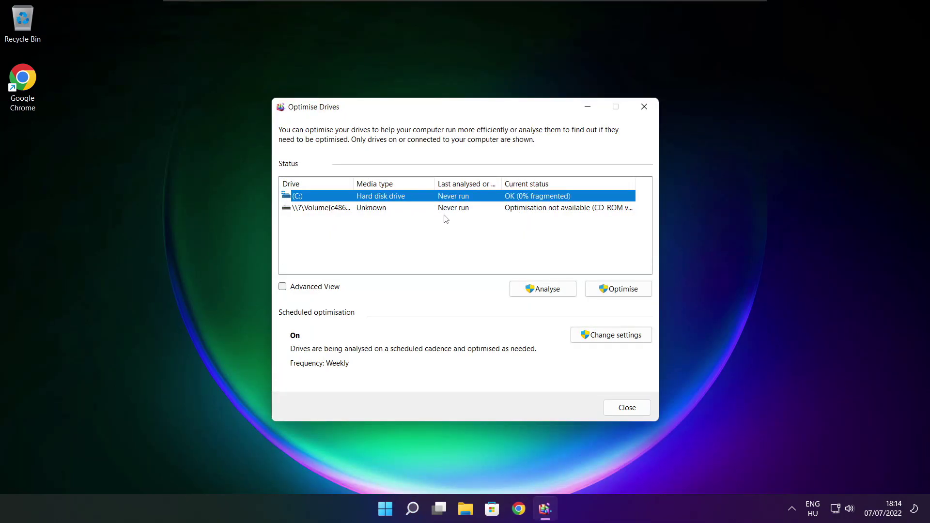
Step: Analyse drive (C:) at 9% fragmented, start optimising it, and close the window with Alt+F4
{"action": "left_click", "coordinate": [536, 289]}
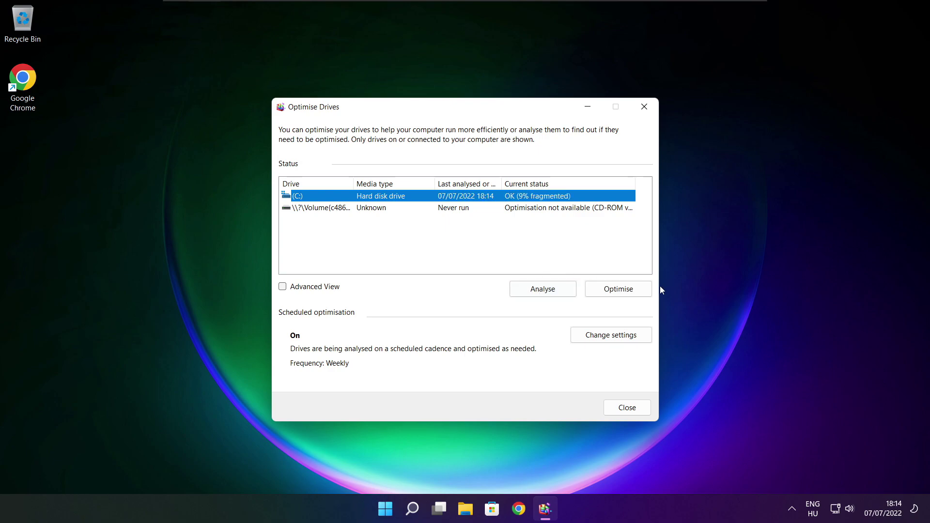
{"action": "left_click", "coordinate": [621, 291]}
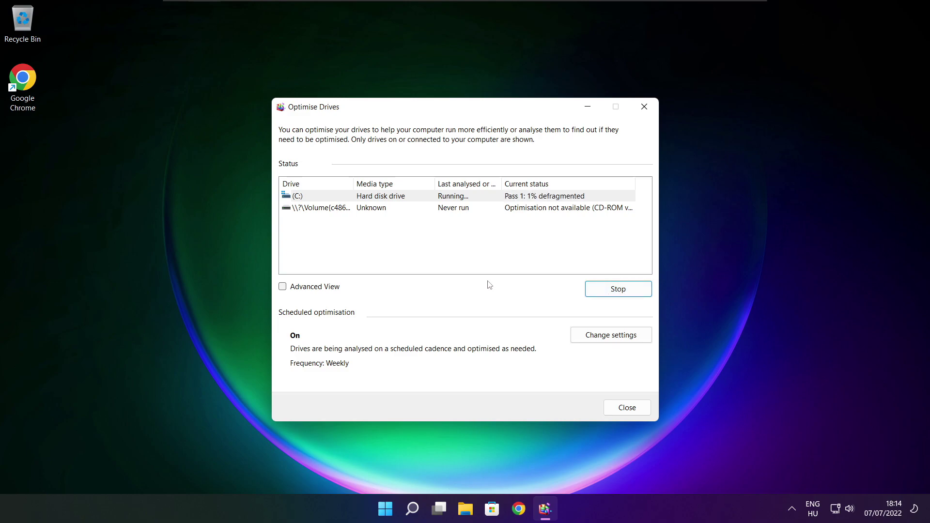
{"action": "key", "text": "alt+F4"}
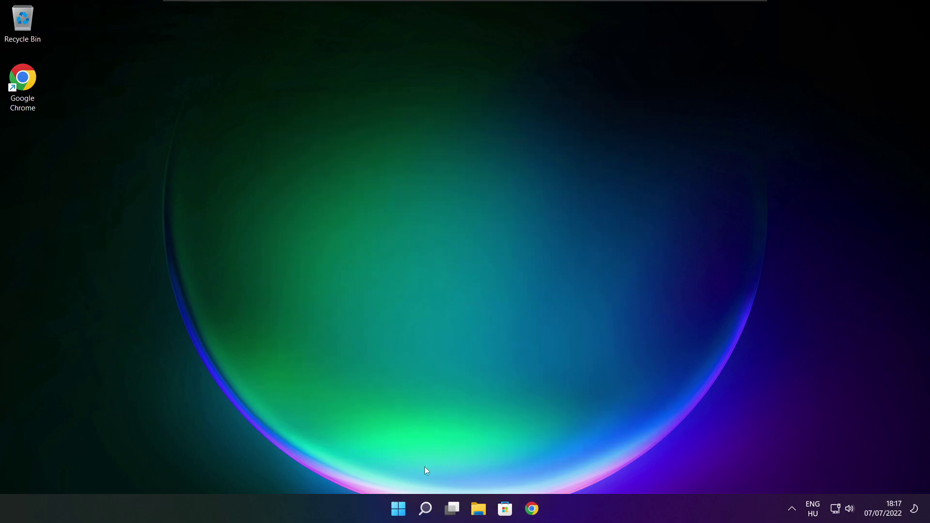
Step: Run Check for updates from the 'updates' search, confirming up to date, then close Settings
{"action": "left_click", "coordinate": [426, 508]}
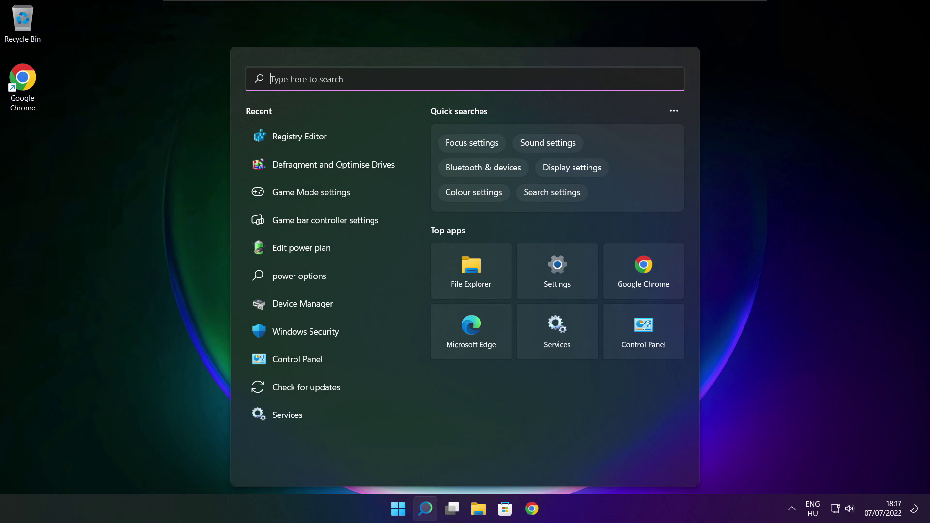
{"action": "type", "text": "updates"}
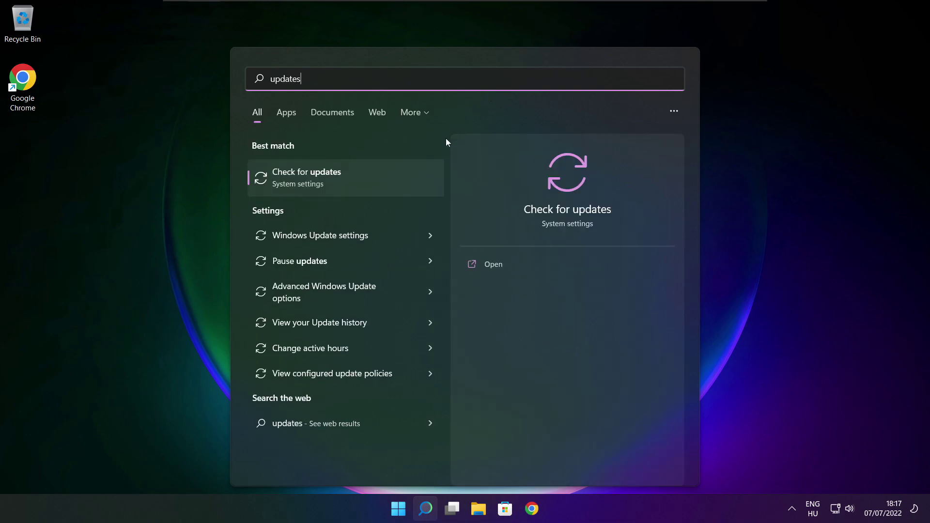
{"action": "left_click", "coordinate": [338, 180]}
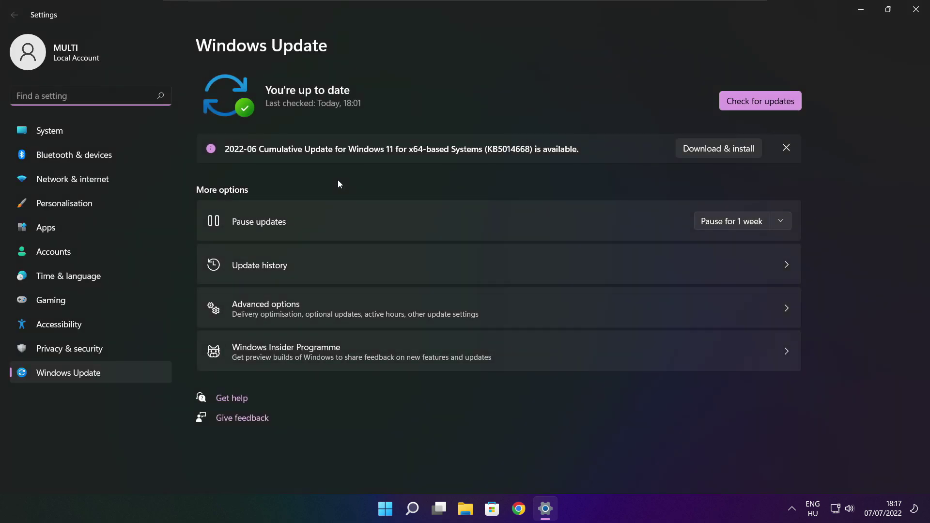
{"action": "left_click", "coordinate": [762, 104]}
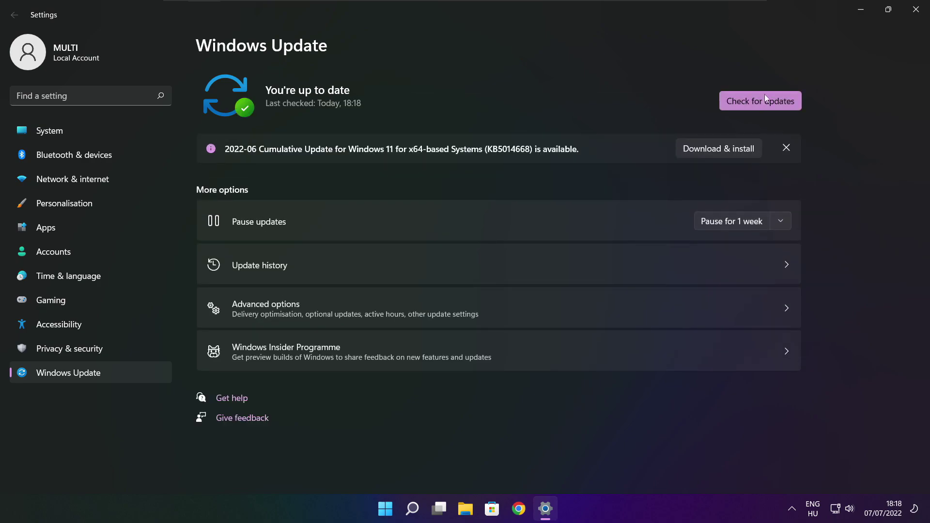
{"action": "left_click", "coordinate": [915, 11]}
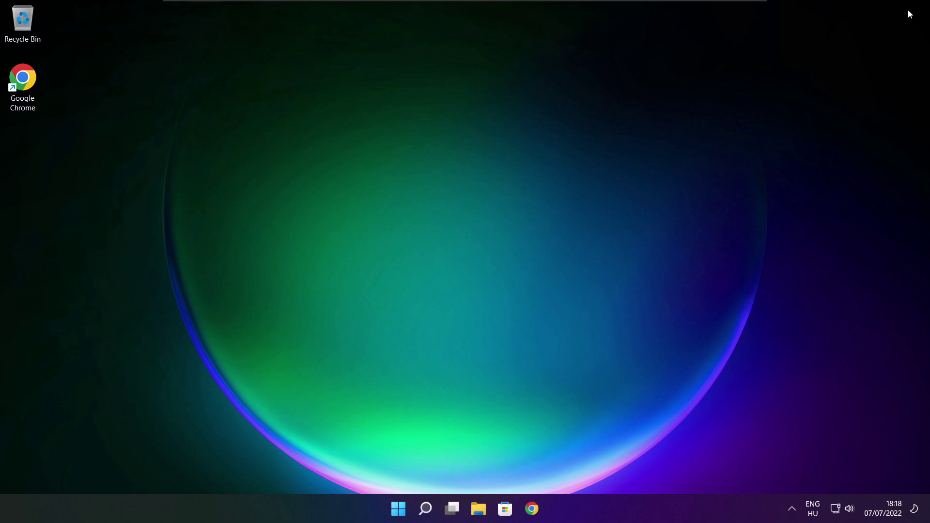
Step: Launch Registry Editor via a 'regedit' search and move its window toward screen centre
{"action": "left_click", "coordinate": [426, 509]}
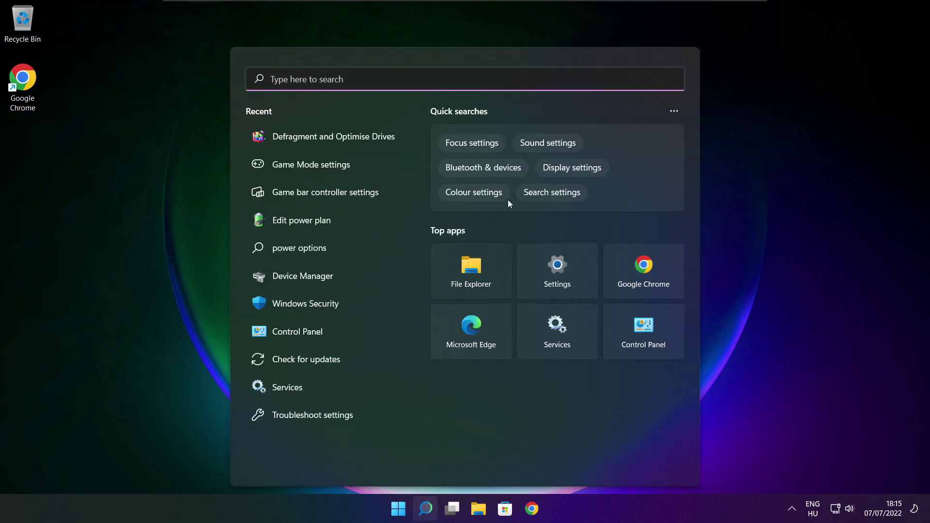
{"action": "type", "text": "regedit"}
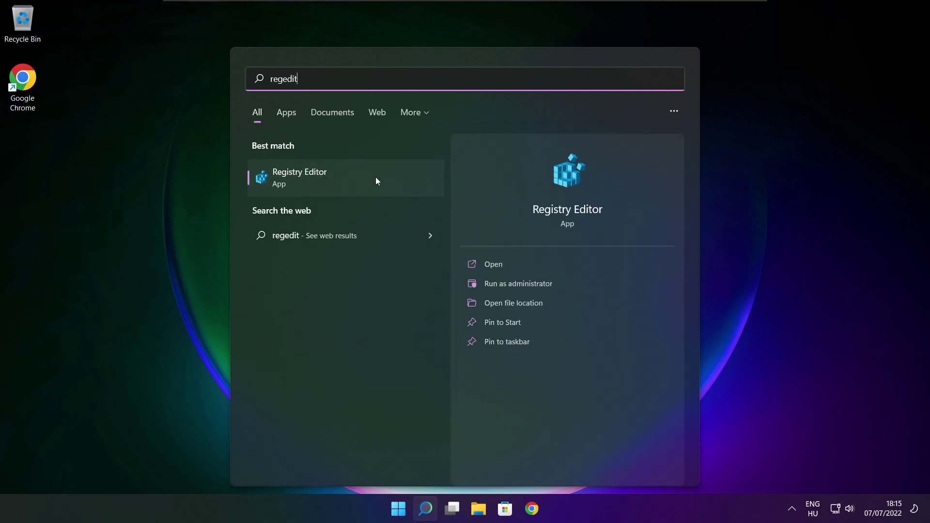
{"action": "left_click", "coordinate": [356, 178]}
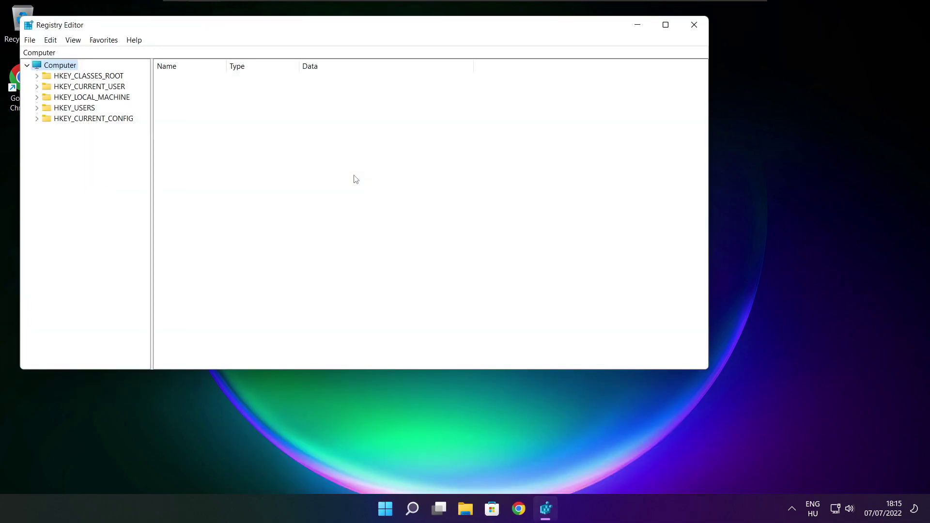
{"action": "left_click_drag", "start_coordinate": [280, 25], "coordinate": [377, 98]}
Step: Navigate to HKEY_CURRENT_USER\System\GameConfigStore, widen the Name column, and select GameDVR_Enabled
{"action": "left_click", "coordinate": [142, 158]}
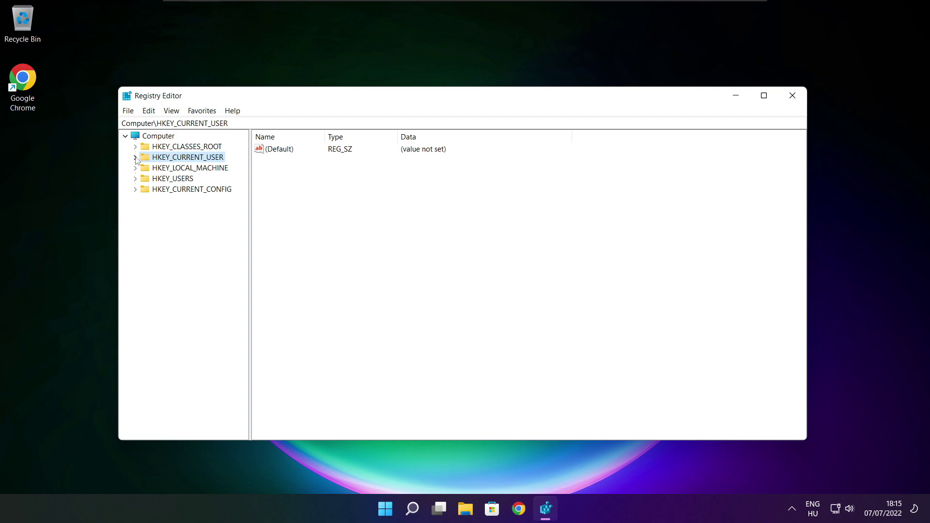
{"action": "left_click", "coordinate": [136, 158]}
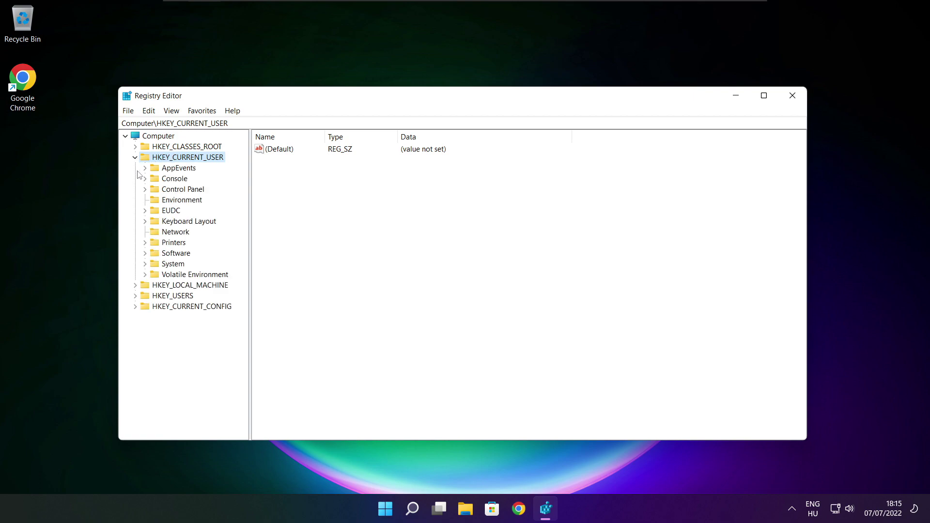
{"action": "left_click", "coordinate": [154, 266]}
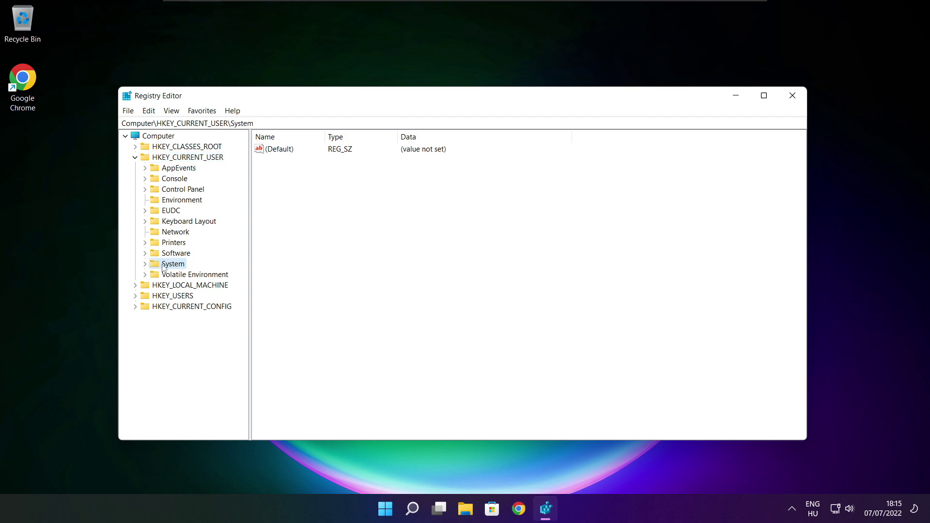
{"action": "left_click", "coordinate": [145, 264]}
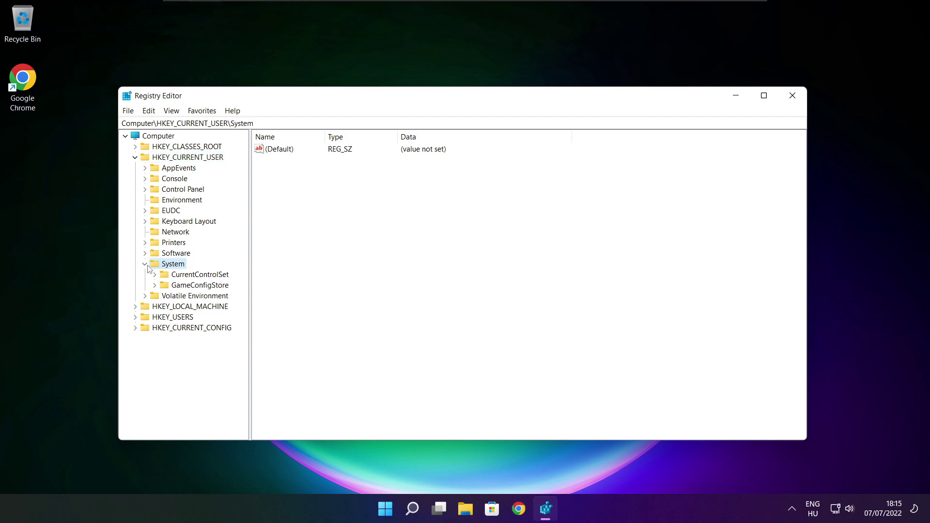
{"action": "left_click", "coordinate": [176, 288]}
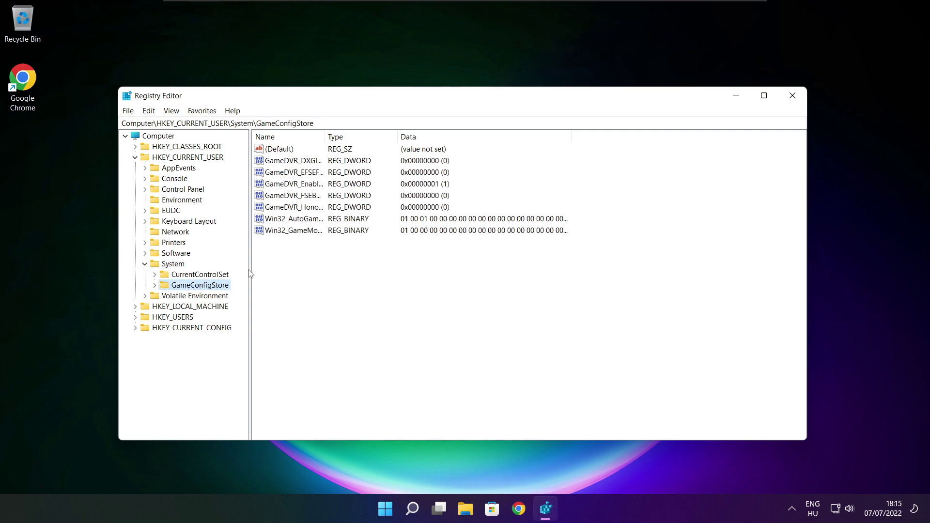
{"action": "left_click_drag", "start_coordinate": [326, 135], "coordinate": [407, 135]}
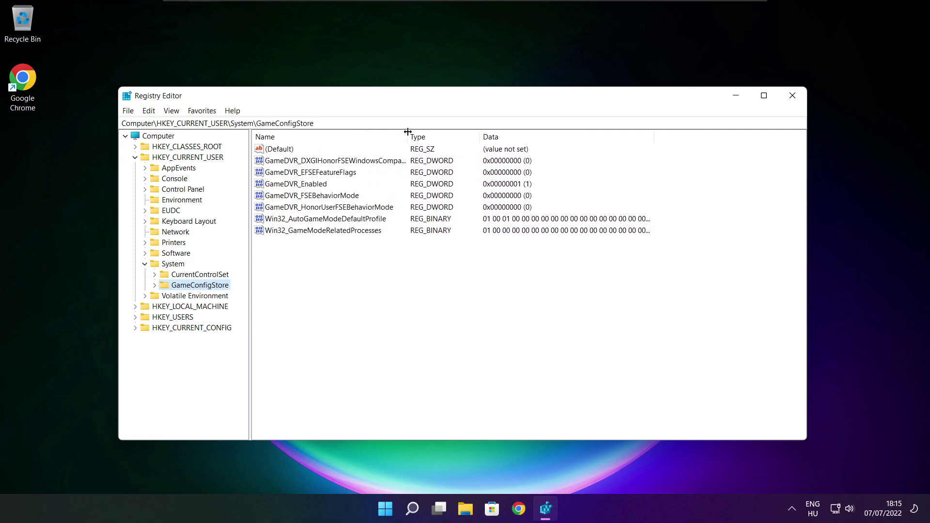
{"action": "left_click", "coordinate": [276, 149]}
{"action": "left_click", "coordinate": [281, 186]}
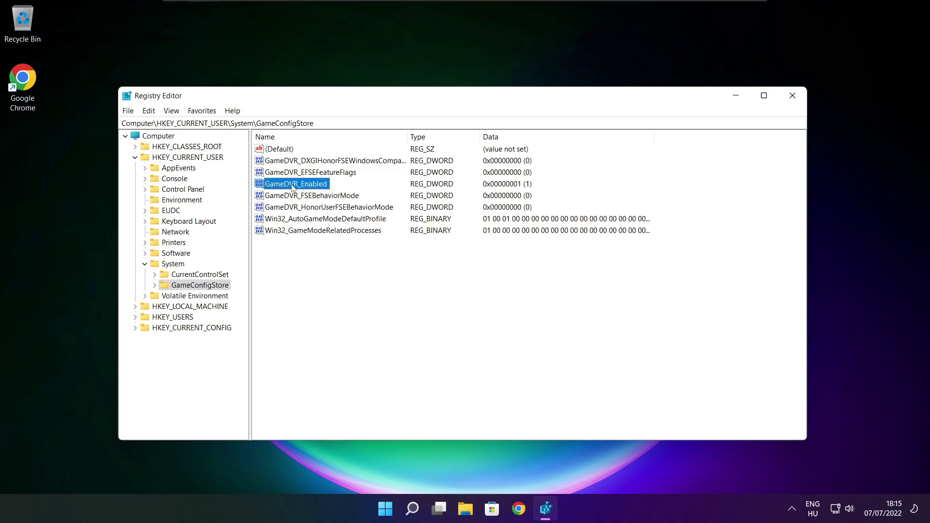
Step: Change GameDVR_Enabled from 1 to 0, then collapse HKEY_CURRENT_USER and select HKEY_LOCAL_MACHINE
{"action": "double_click", "coordinate": [293, 187]}
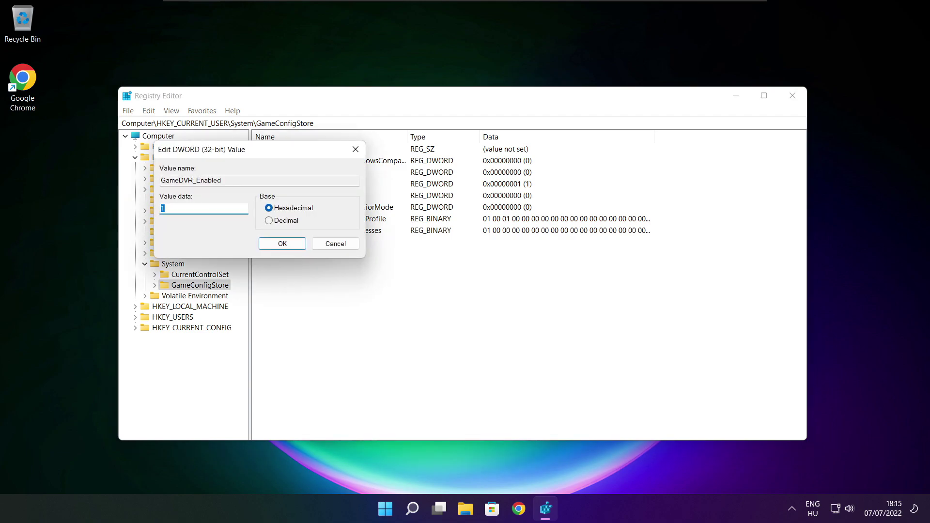
{"action": "left_click_drag", "start_coordinate": [274, 155], "coordinate": [489, 192]}
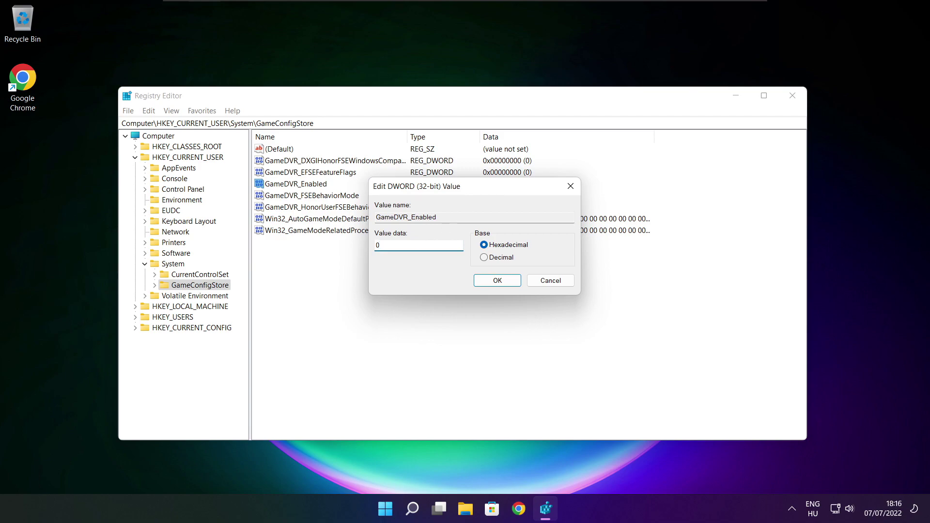
{"action": "left_click", "coordinate": [499, 285]}
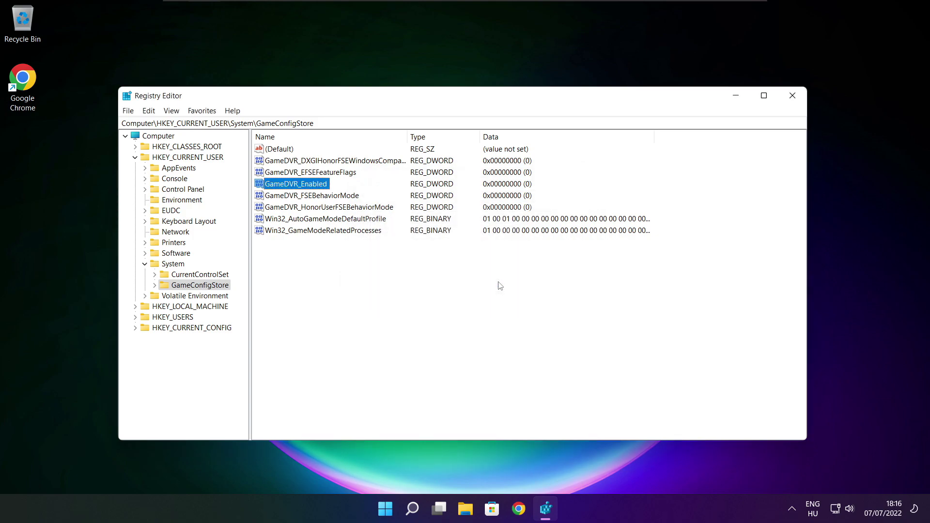
{"action": "left_click", "coordinate": [135, 158]}
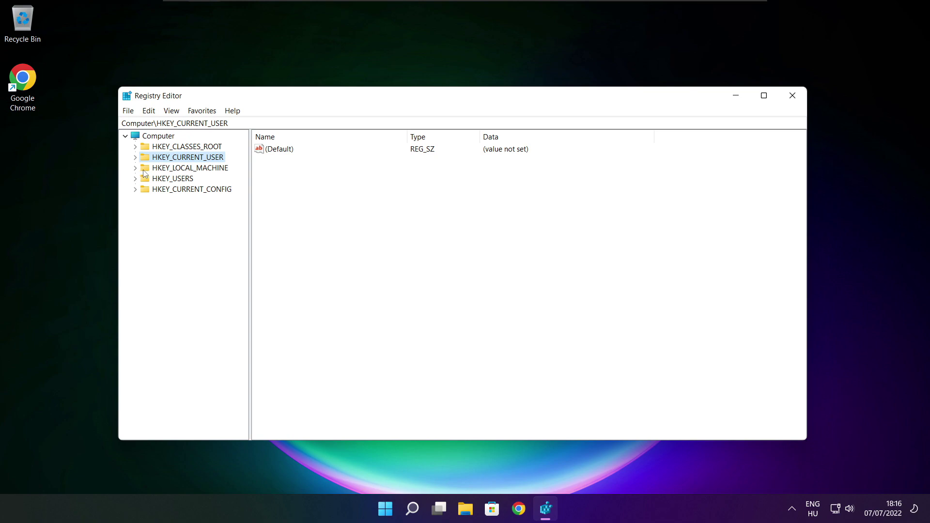
{"action": "left_click", "coordinate": [142, 170]}
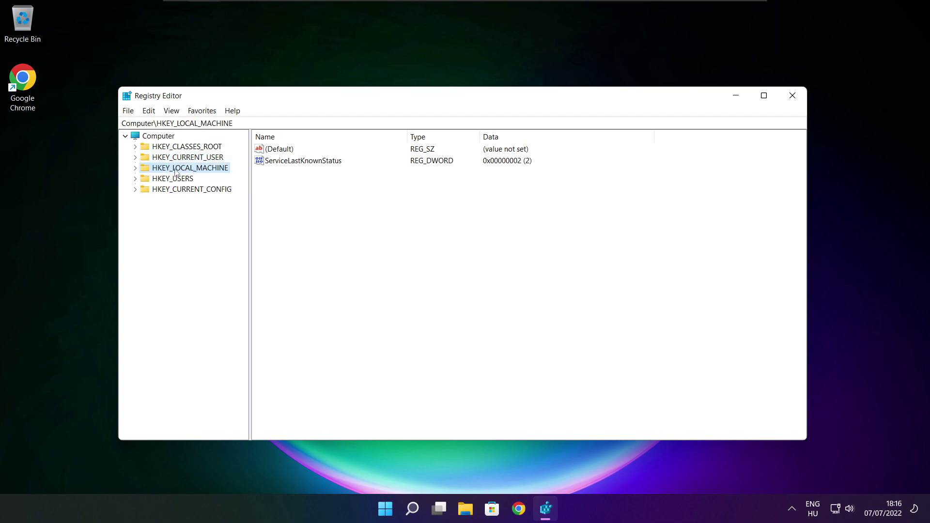
Step: Expand HKEY_LOCAL_MACHINE\SOFTWARE\Microsoft in the registry key tree
{"action": "left_click", "coordinate": [135, 169]}
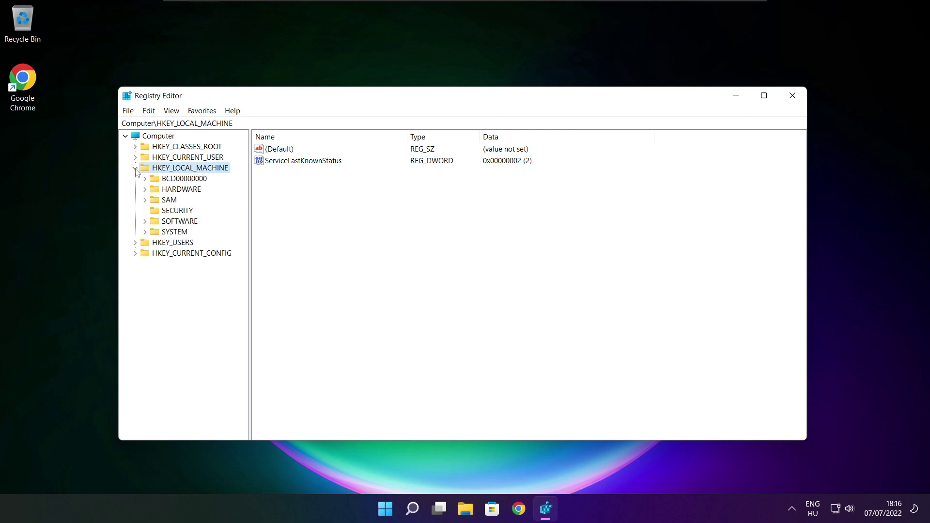
{"action": "left_click", "coordinate": [169, 223]}
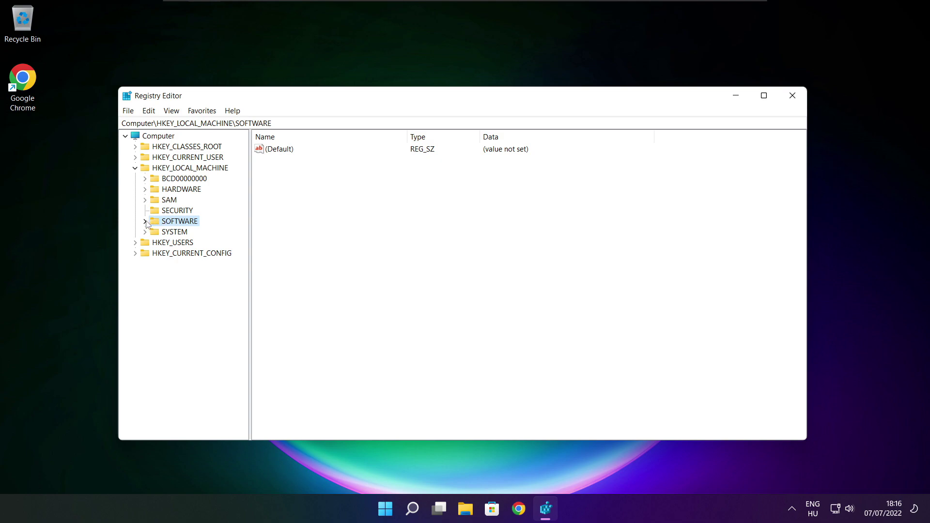
{"action": "left_click", "coordinate": [145, 222]}
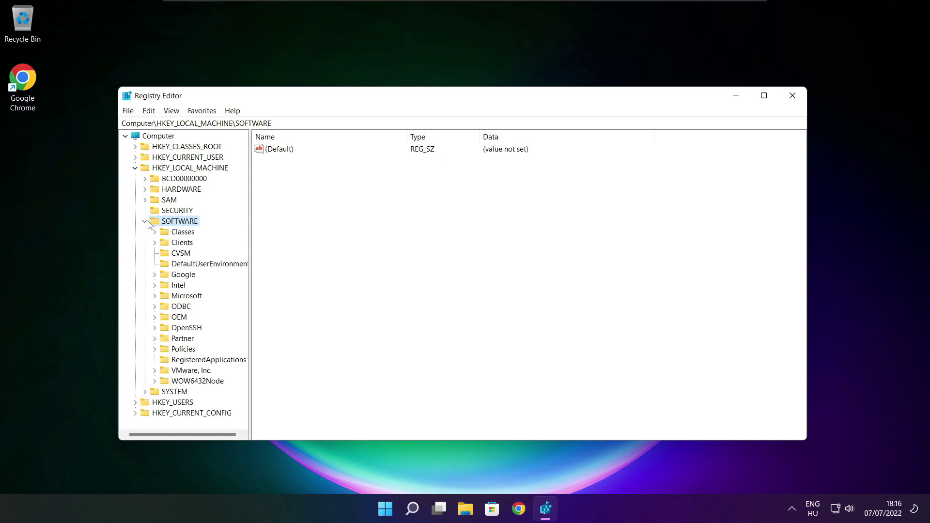
{"action": "left_click", "coordinate": [179, 297]}
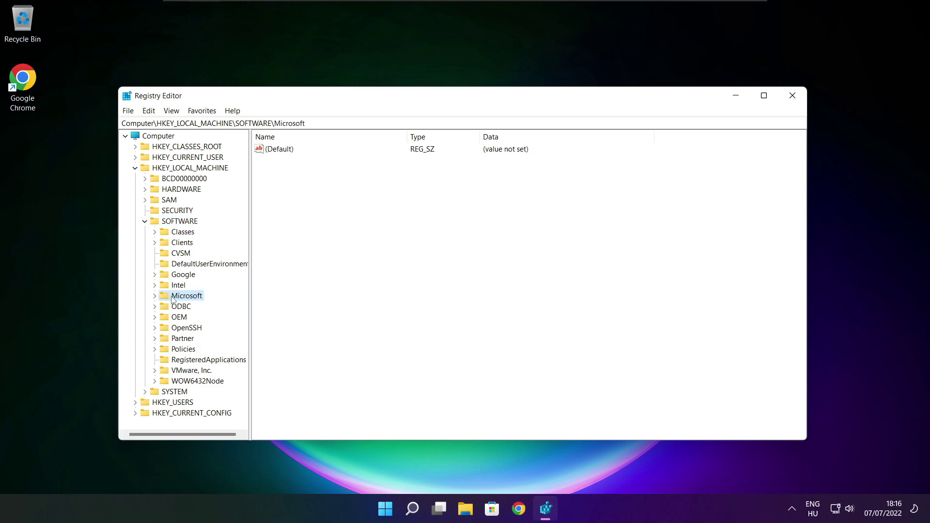
{"action": "left_click", "coordinate": [155, 296]}
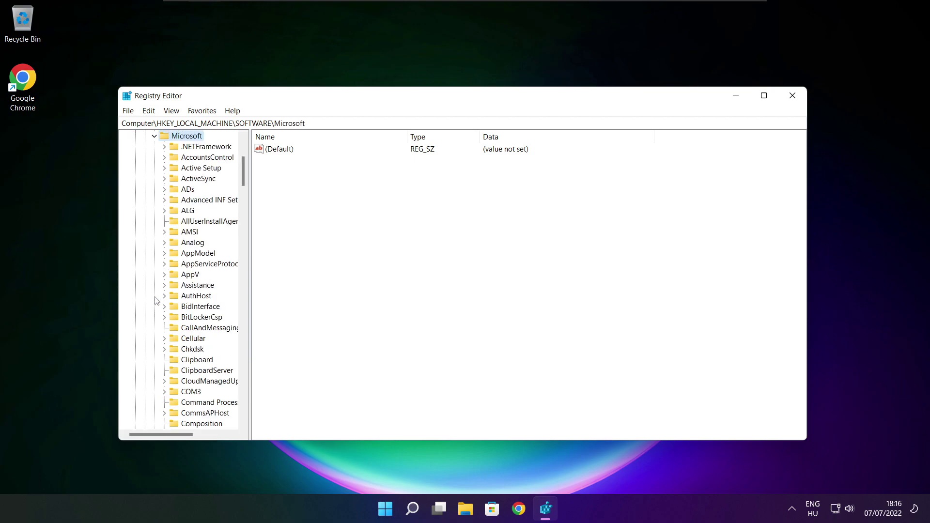
Step: Expand Microsoft\PolicyManager and its default subkey to list the policy keys
{"action": "scroll", "coordinate": [190, 290], "scroll_direction": "down", "scroll_amount": 20}
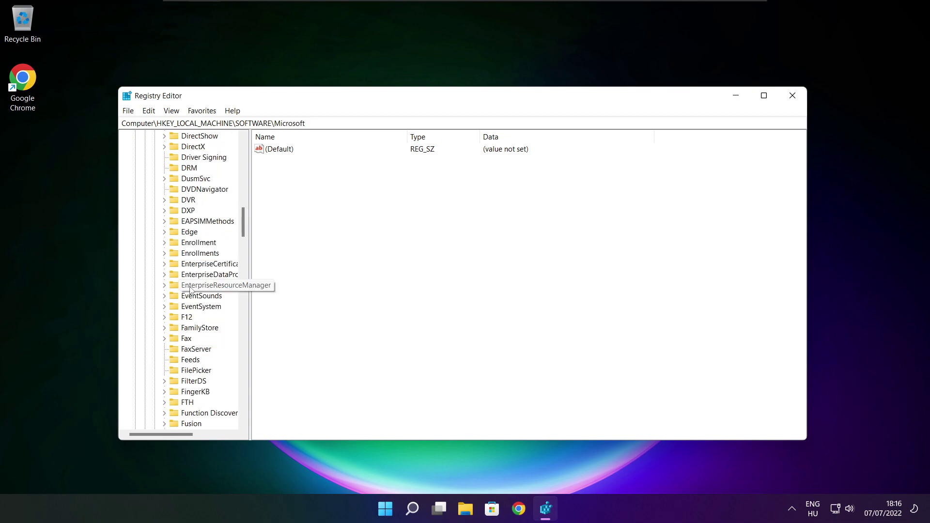
{"action": "scroll", "coordinate": [190, 290], "scroll_direction": "down", "scroll_amount": 20}
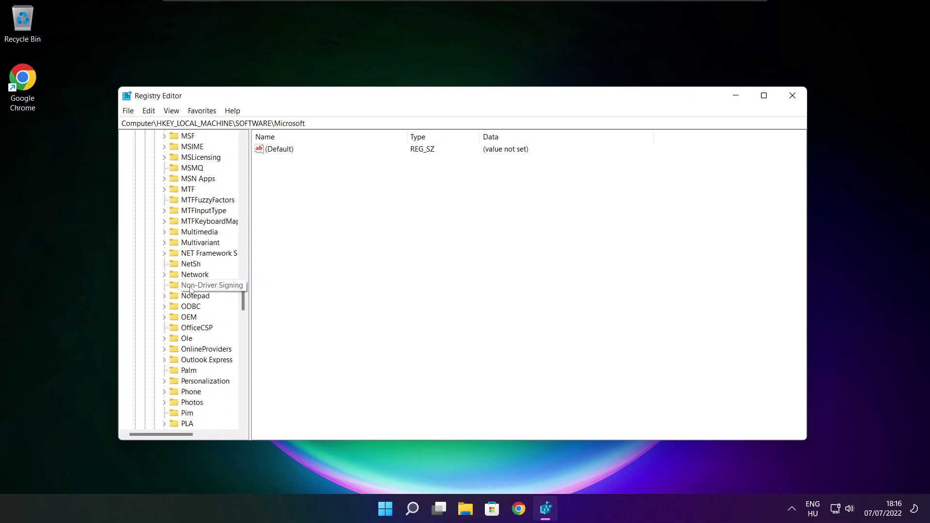
{"action": "scroll", "coordinate": [190, 290], "scroll_direction": "down", "scroll_amount": 1}
{"action": "scroll", "coordinate": [191, 271], "scroll_direction": "up", "scroll_amount": 1}
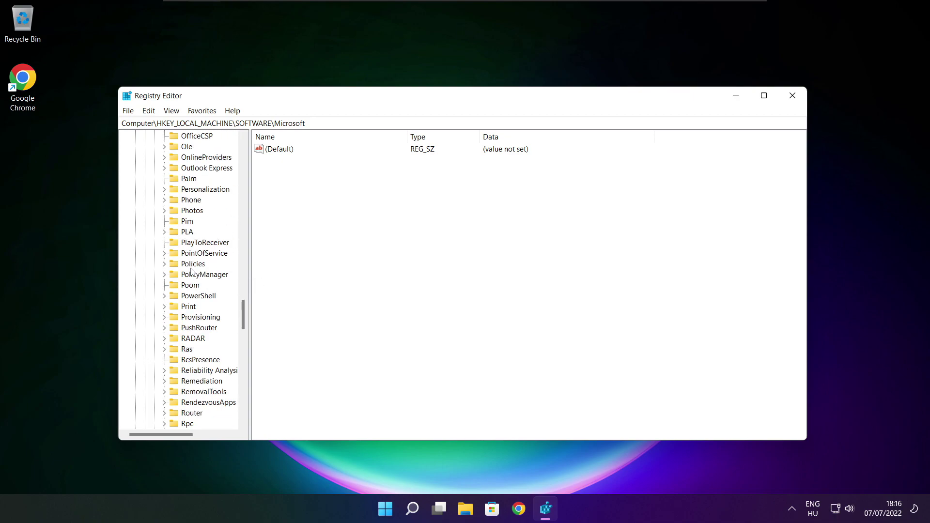
{"action": "left_click", "coordinate": [194, 275]}
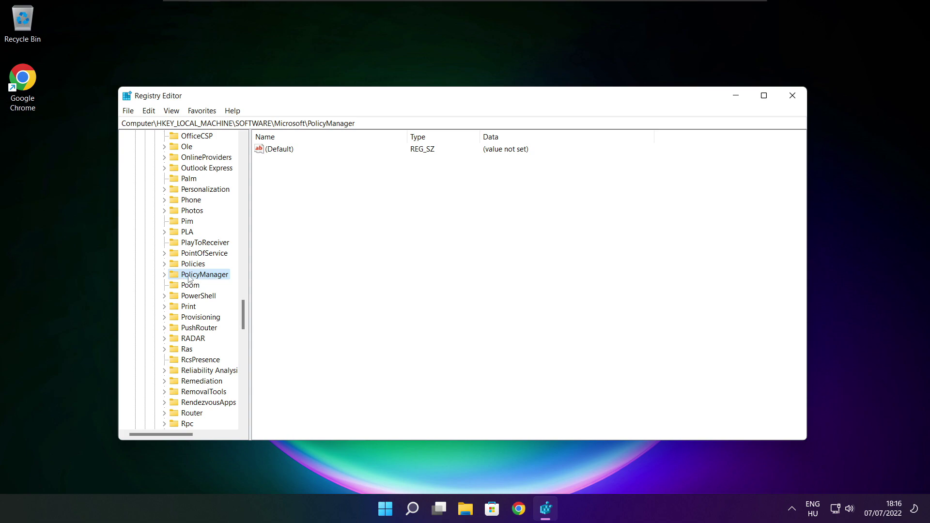
{"action": "left_click", "coordinate": [164, 274]}
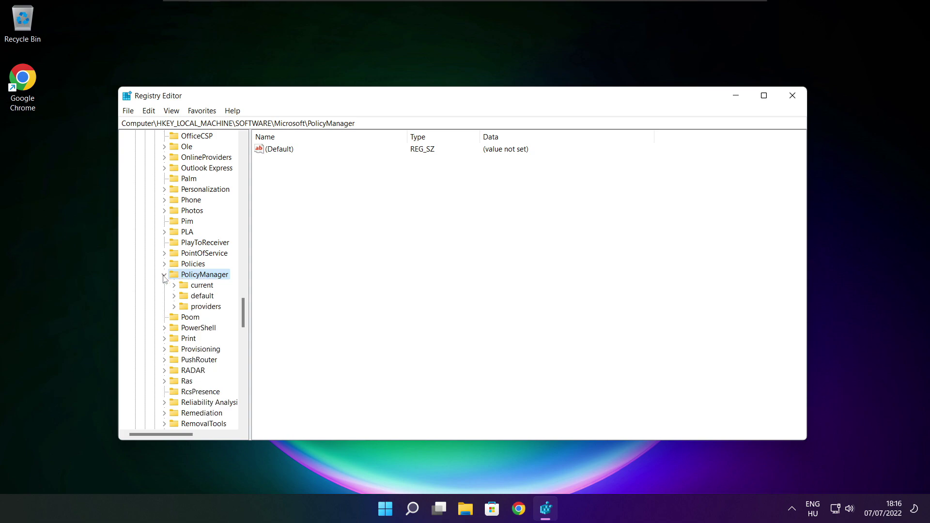
{"action": "left_click", "coordinate": [203, 299]}
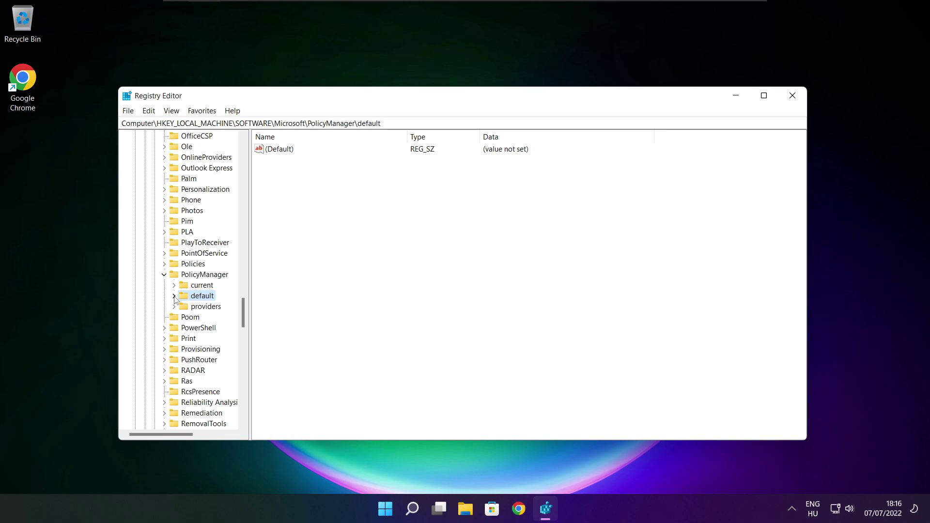
{"action": "left_click", "coordinate": [174, 296]}
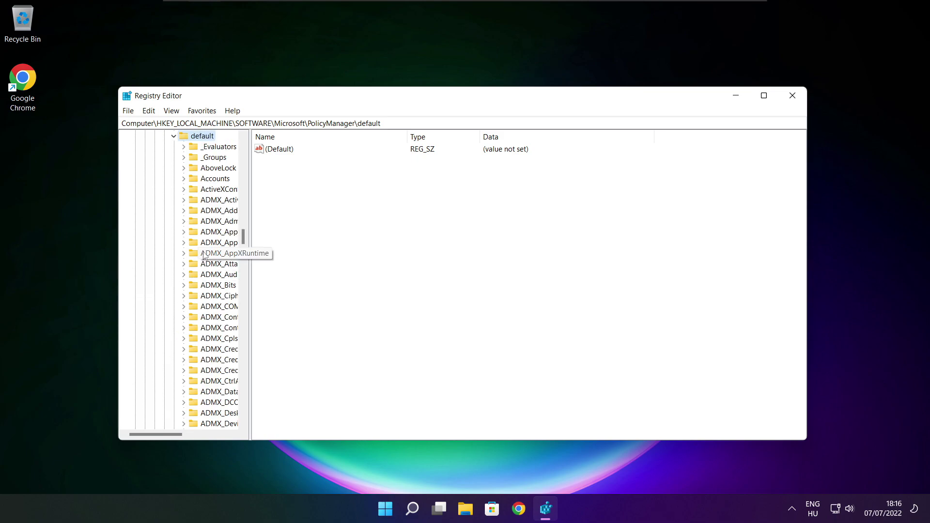
Step: Find and select the ApplicationManagement key under PolicyManager\default
{"action": "scroll", "coordinate": [216, 213], "scroll_direction": "down", "scroll_amount": 7}
{"action": "scroll", "coordinate": [215, 213], "scroll_direction": "down", "scroll_amount": 20}
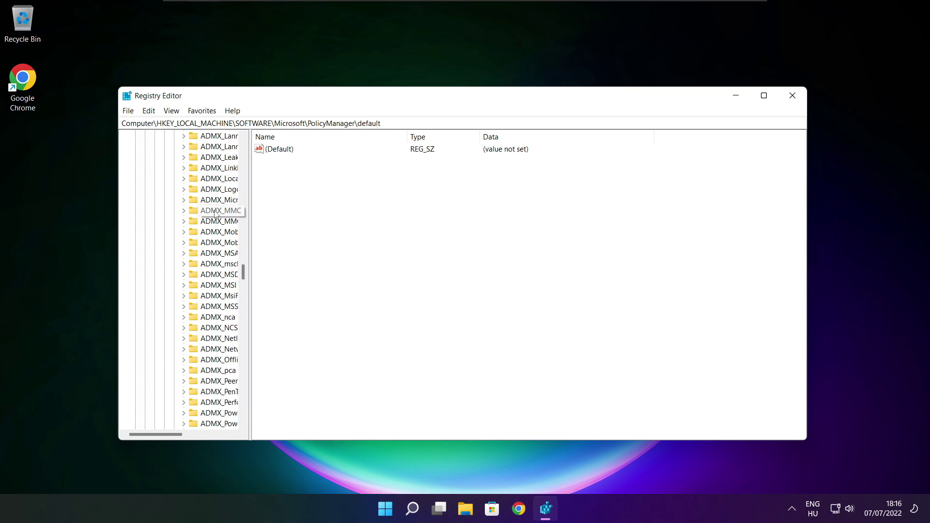
{"action": "scroll", "coordinate": [216, 213], "scroll_direction": "down", "scroll_amount": 3}
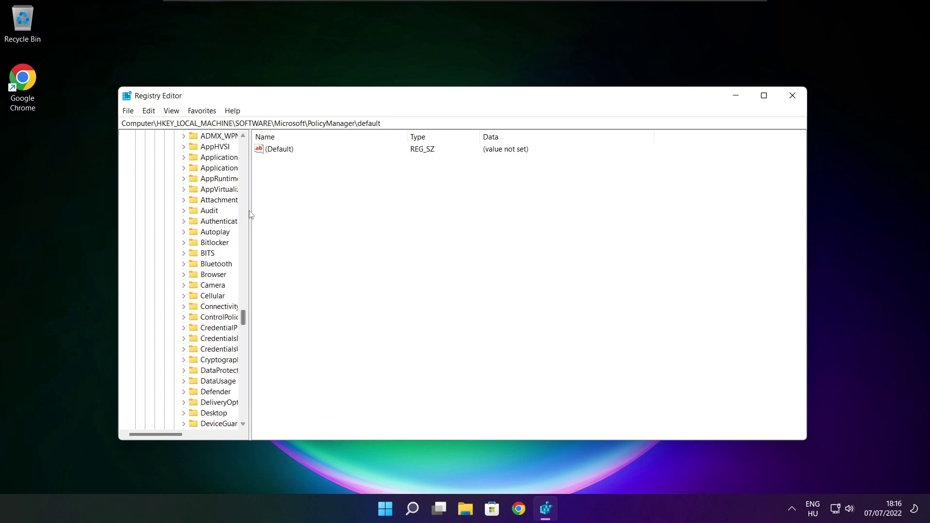
{"action": "left_click_drag", "start_coordinate": [250, 212], "coordinate": [307, 212]}
{"action": "scroll", "coordinate": [247, 209], "scroll_direction": "up", "scroll_amount": 1}
{"action": "left_click", "coordinate": [216, 200]}
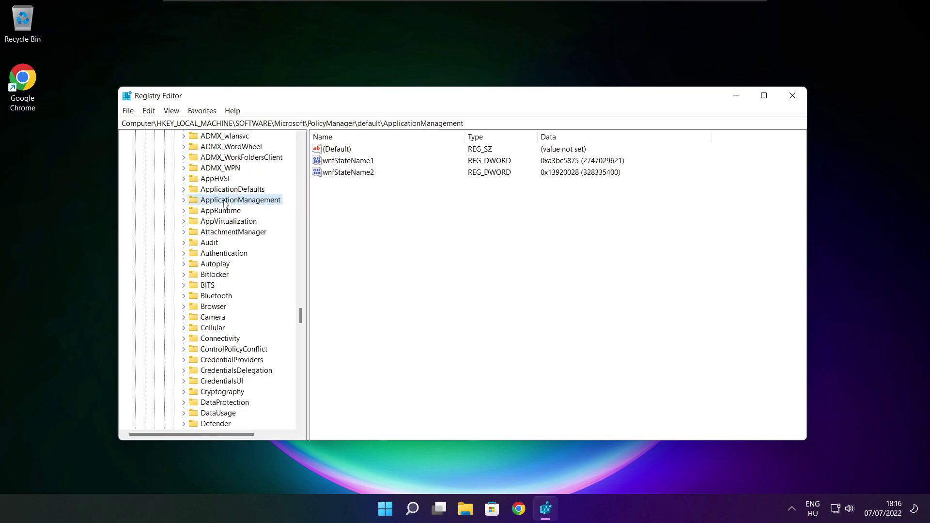
Step: Set the AllowGameDVR policy's value entry to 0, then close Registry Editor
{"action": "left_click", "coordinate": [184, 200]}
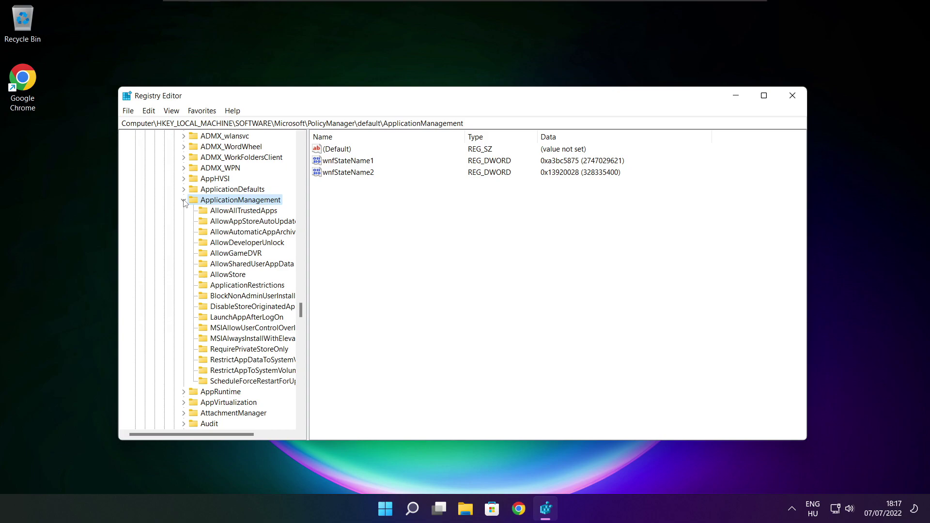
{"action": "left_click_drag", "start_coordinate": [308, 244], "coordinate": [318, 244]}
{"action": "left_click", "coordinate": [240, 254]}
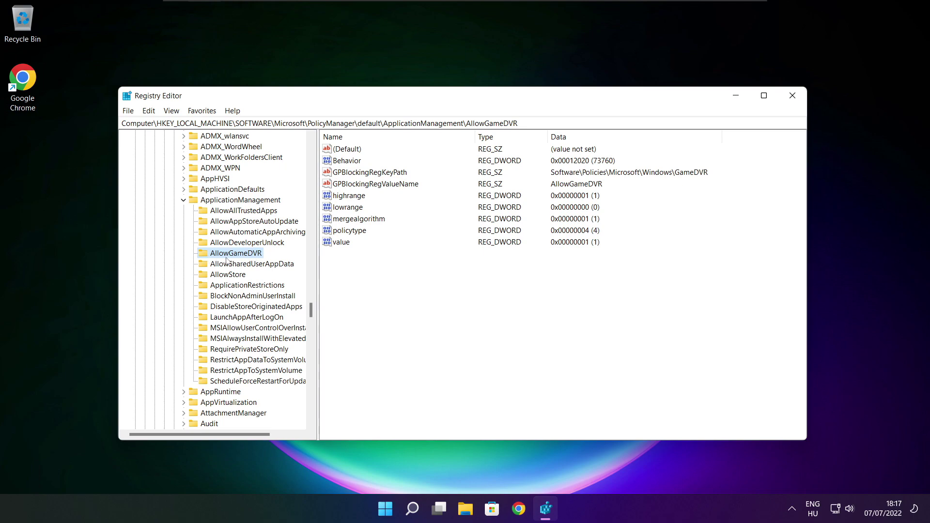
{"action": "left_click", "coordinate": [342, 243]}
{"action": "left_click_drag", "start_coordinate": [261, 154], "coordinate": [471, 194]}
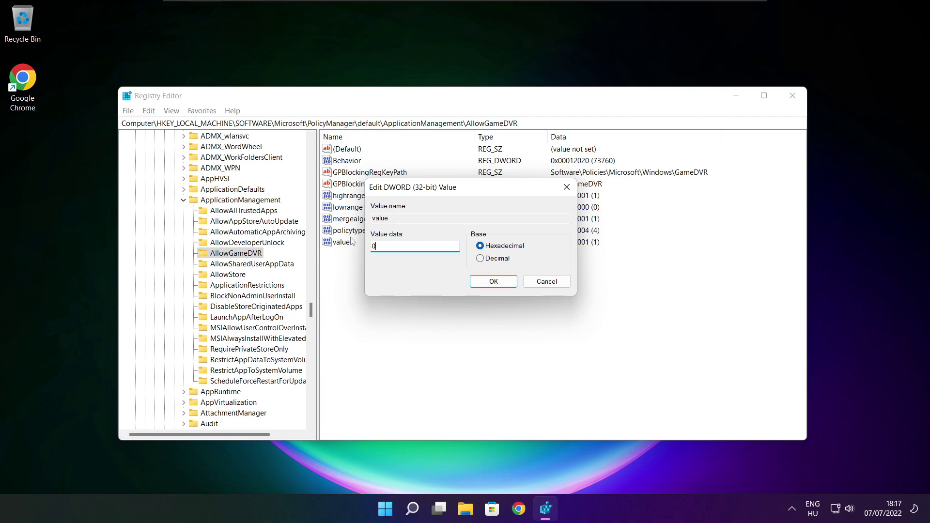
{"action": "left_click", "coordinate": [493, 282]}
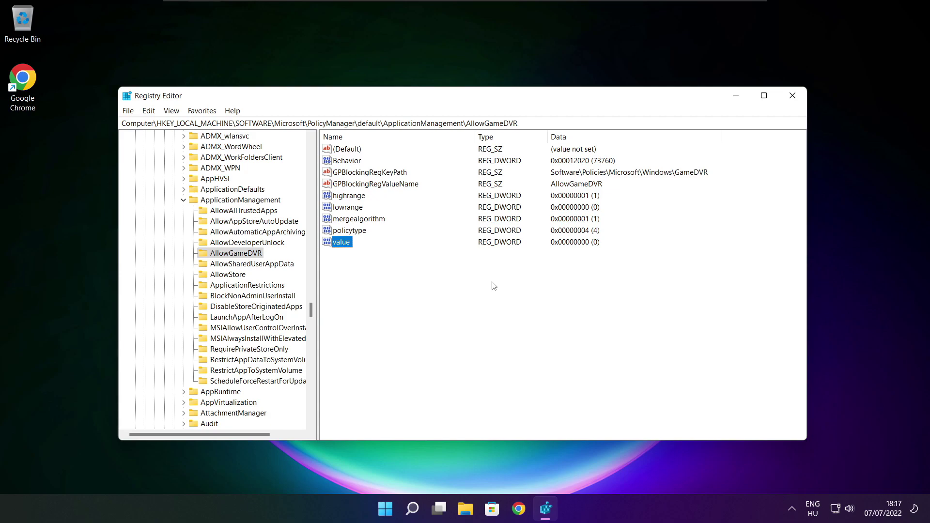
{"action": "left_click", "coordinate": [794, 99]}
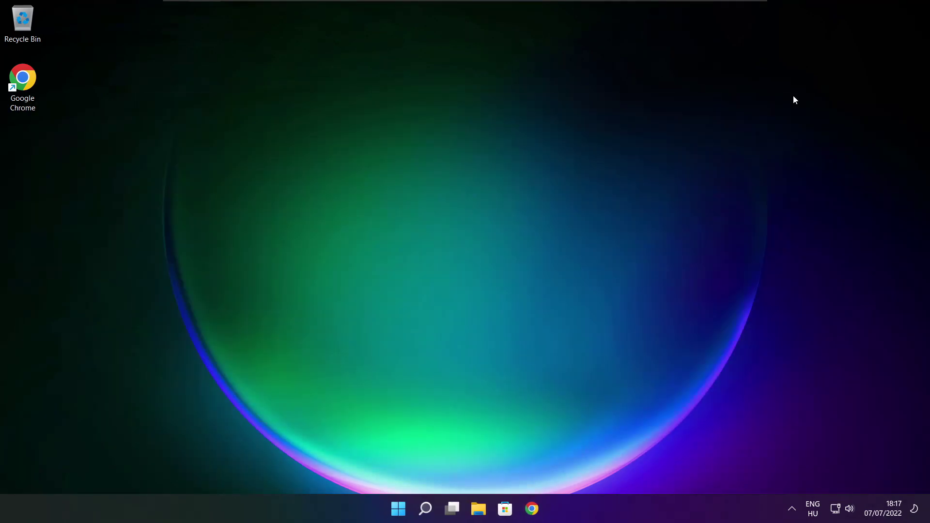
Step: Bring the DirectX download page back up in Chrome and check its full address
{"action": "left_click", "coordinate": [533, 508]}
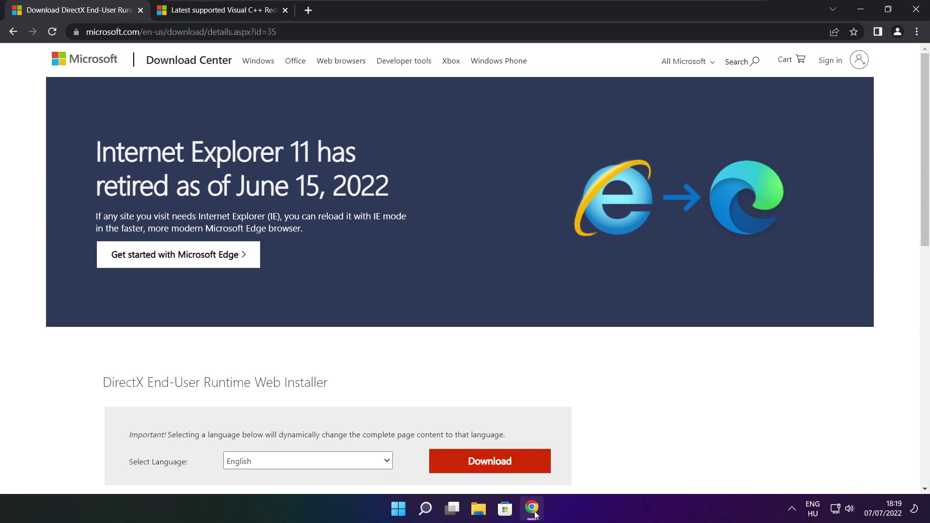
{"action": "left_click", "coordinate": [277, 32]}
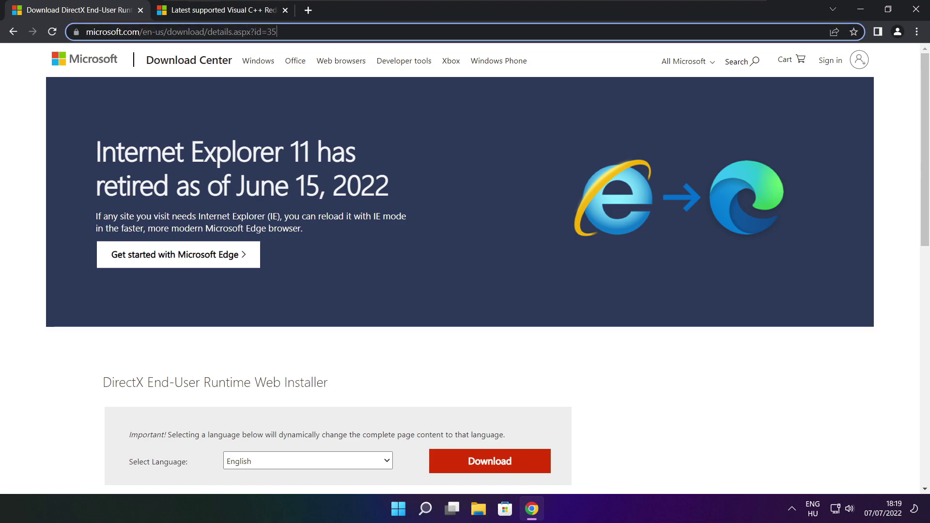
{"action": "left_click_drag", "start_coordinate": [277, 32], "coordinate": [86, 32]}
{"action": "left_click", "coordinate": [202, 46]}
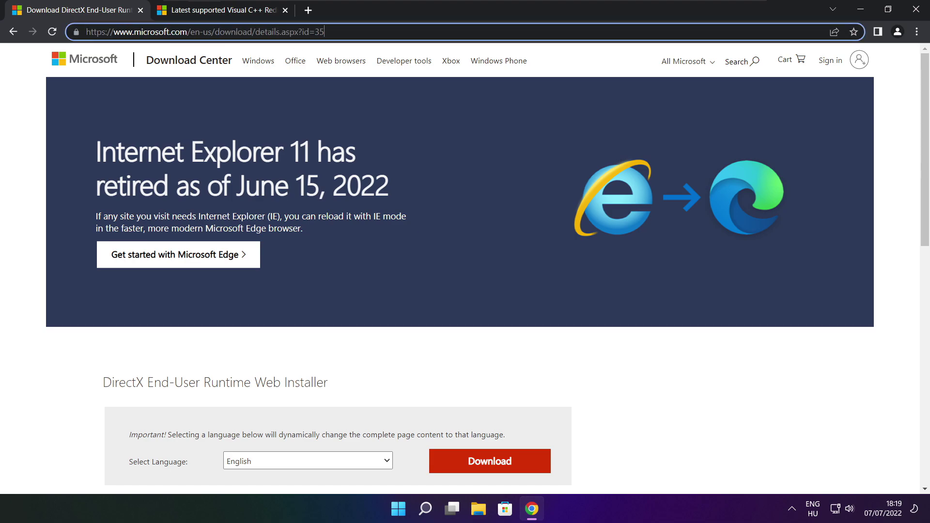
{"action": "left_click", "coordinate": [333, 346]}
Step: Download the DirectX End-User Runtime Web Installer and run dxwebsetup.exe
{"action": "scroll", "coordinate": [600, 232], "scroll_direction": "down", "scroll_amount": 4}
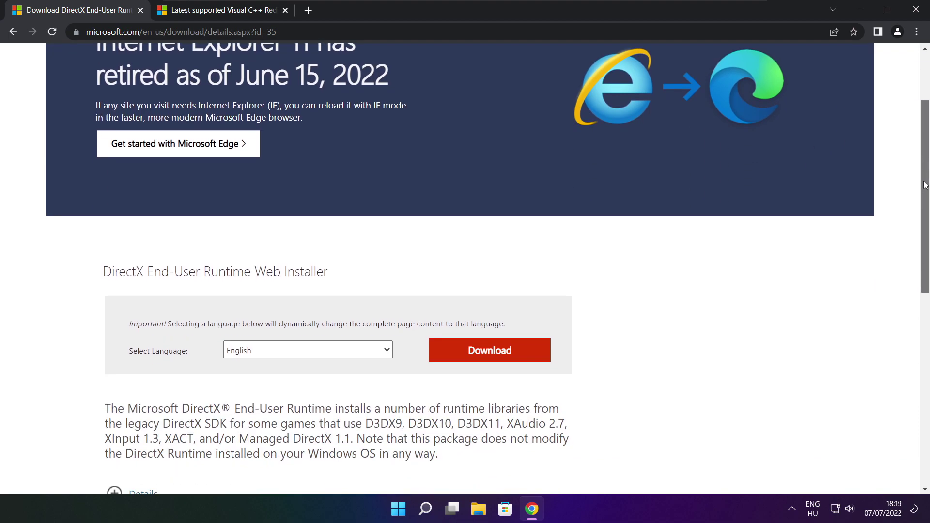
{"action": "left_click_drag", "start_coordinate": [344, 207], "coordinate": [396, 206]}
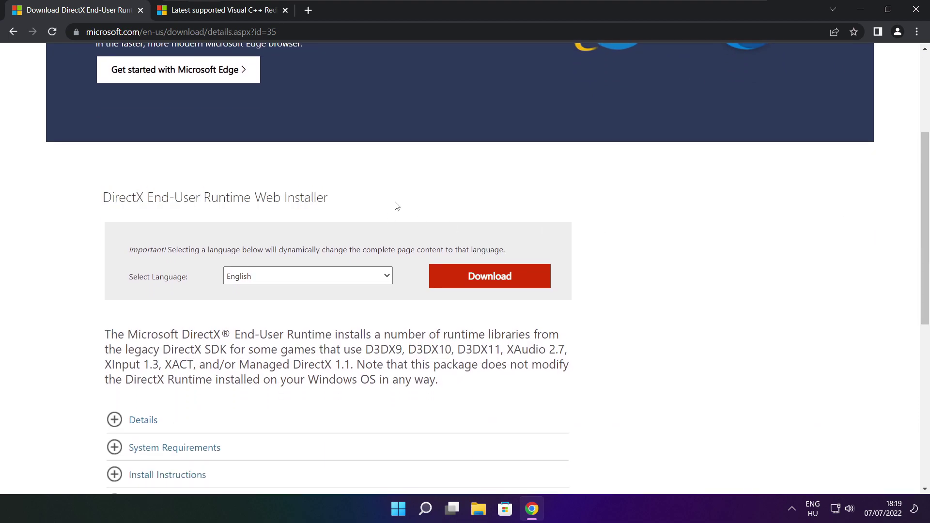
{"action": "left_click", "coordinate": [493, 278]}
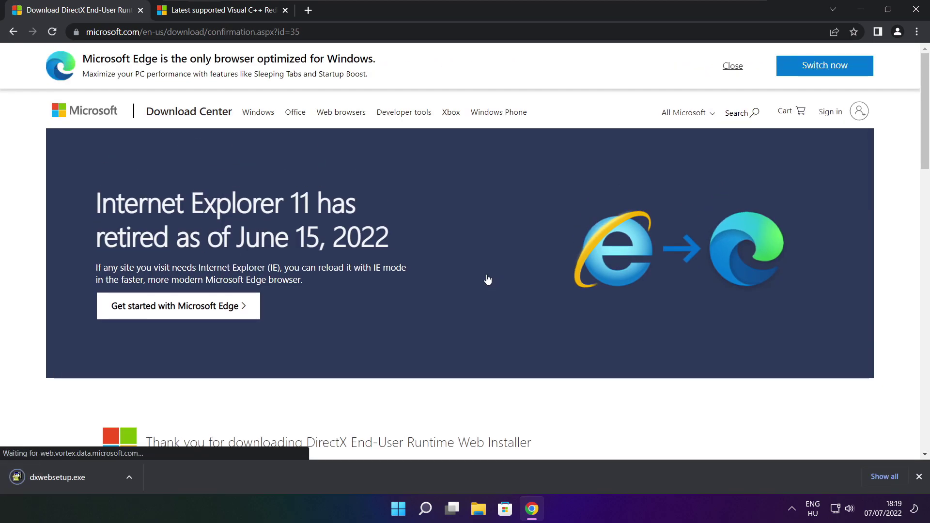
{"action": "left_click", "coordinate": [88, 478]}
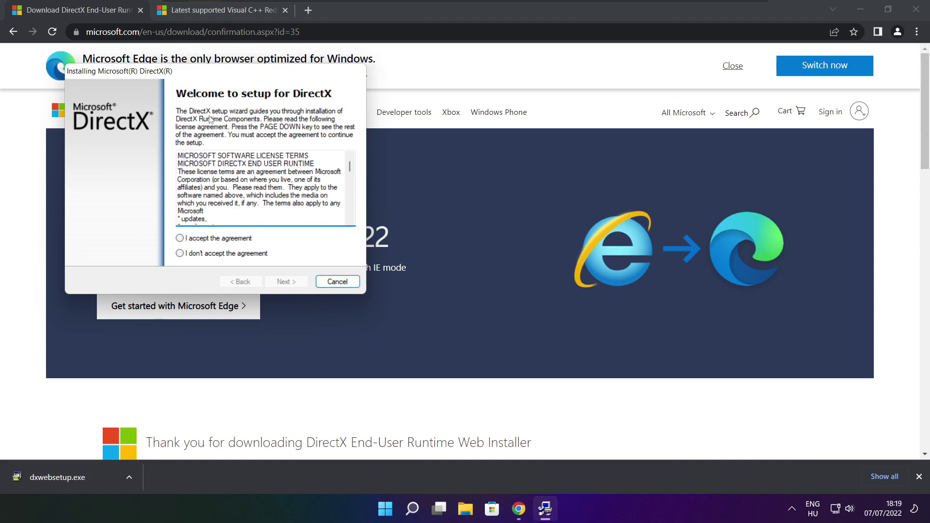
Step: Accept the DirectX licence and install the runtime components through to Installation Complete
{"action": "left_click_drag", "start_coordinate": [200, 75], "coordinate": [447, 142]}
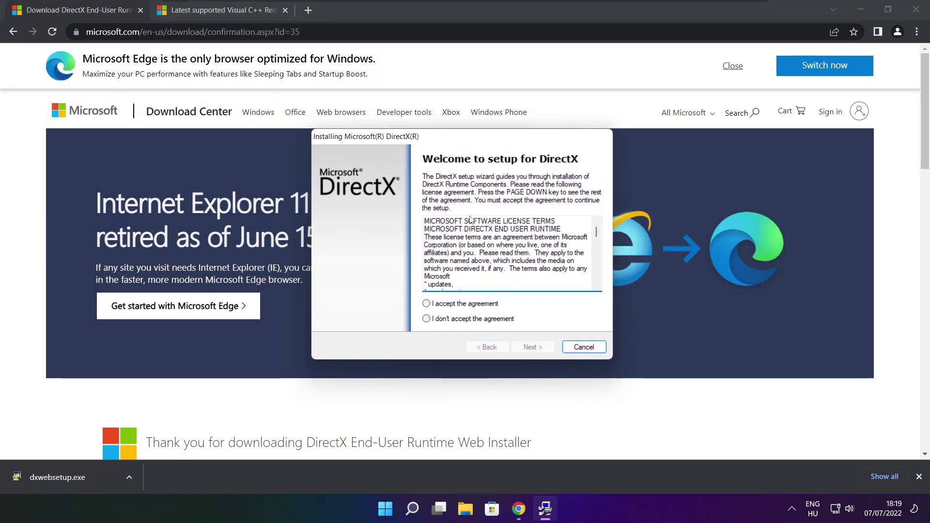
{"action": "left_click_drag", "start_coordinate": [597, 230], "coordinate": [596, 279]}
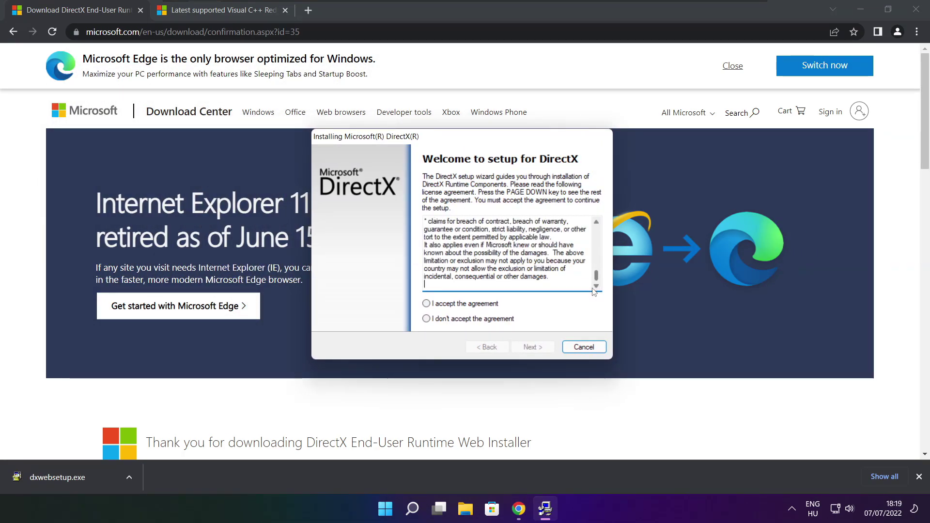
{"action": "left_click", "coordinate": [443, 304]}
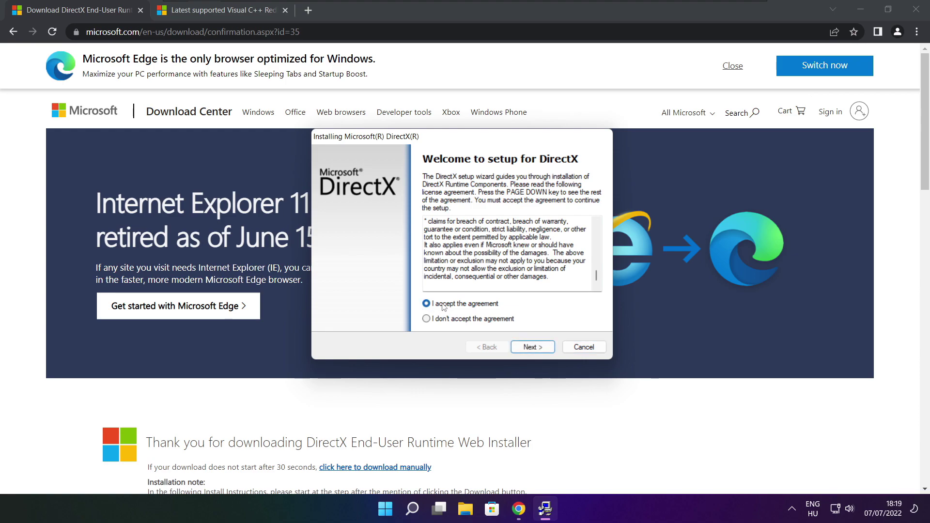
{"action": "left_click", "coordinate": [532, 346]}
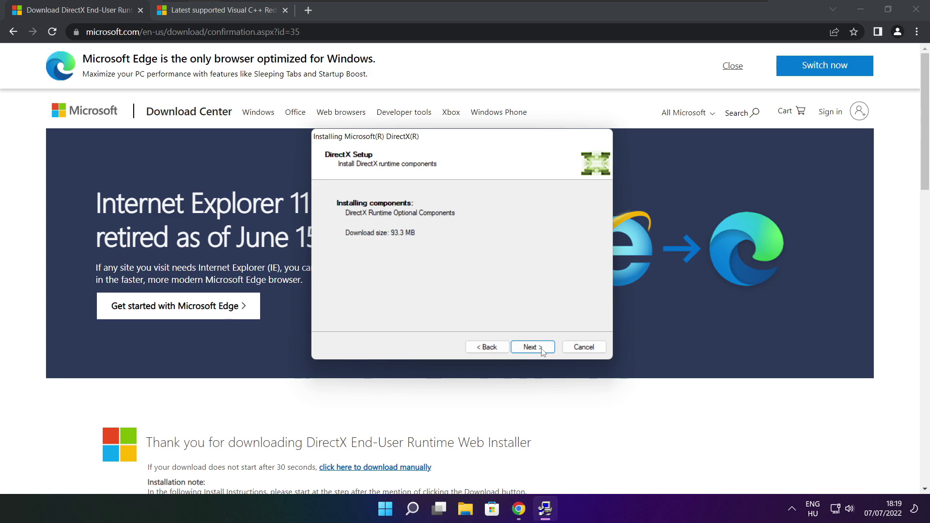
{"action": "left_click", "coordinate": [533, 347]}
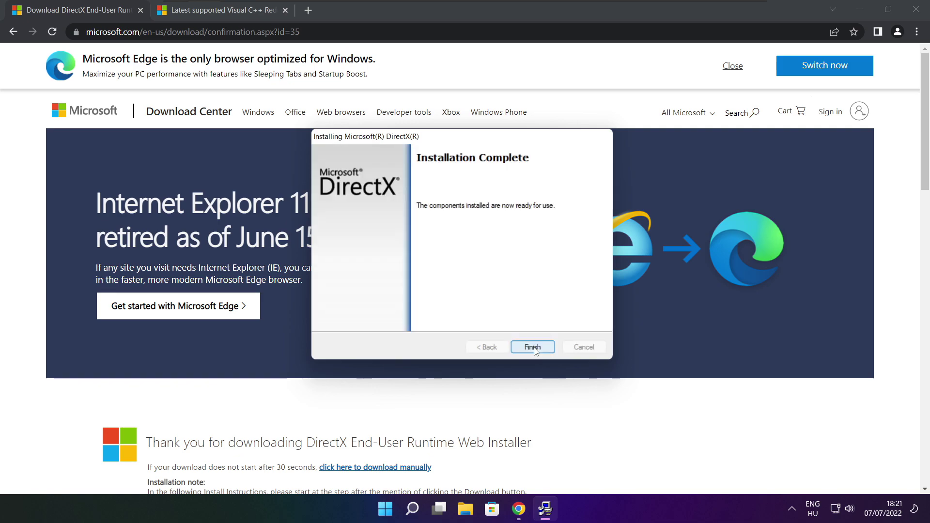
{"action": "left_click", "coordinate": [538, 346]}
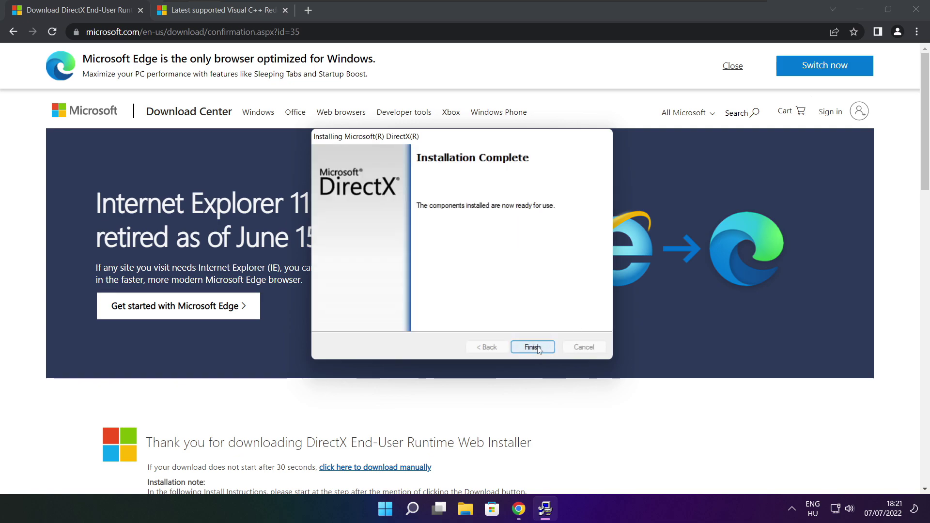